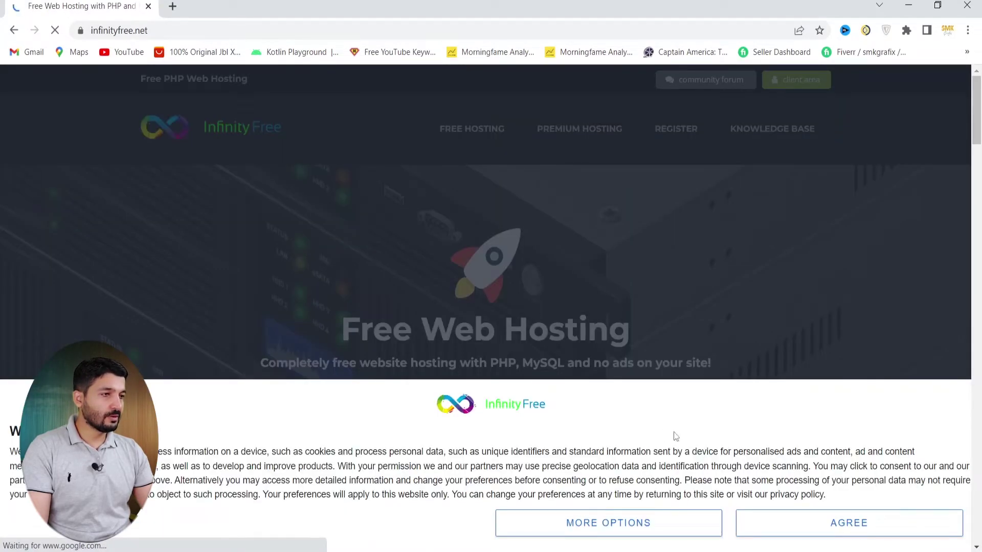
Accept the cookie notice and open InfinityFree's free-account sign-up form
{"action": "left_click", "coordinate": [838, 525]}
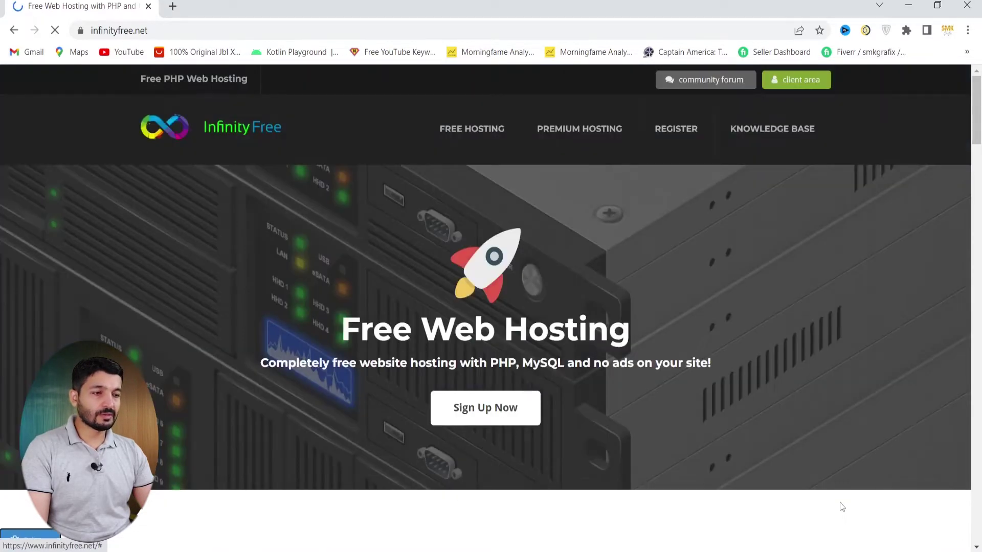
{"action": "left_click", "coordinate": [500, 409]}
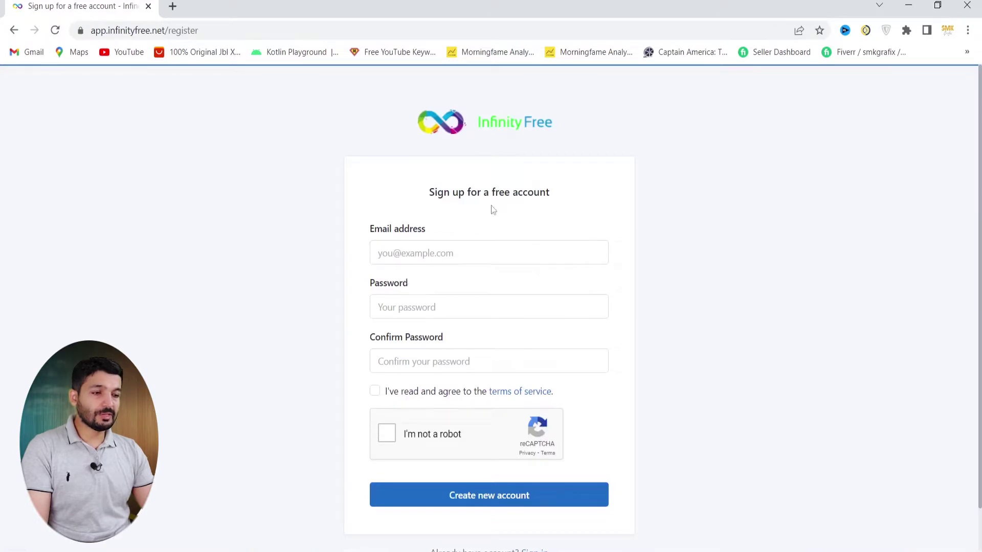
Enter the account e-mail address, the password and its confirmation
{"action": "left_click", "coordinate": [405, 253]}
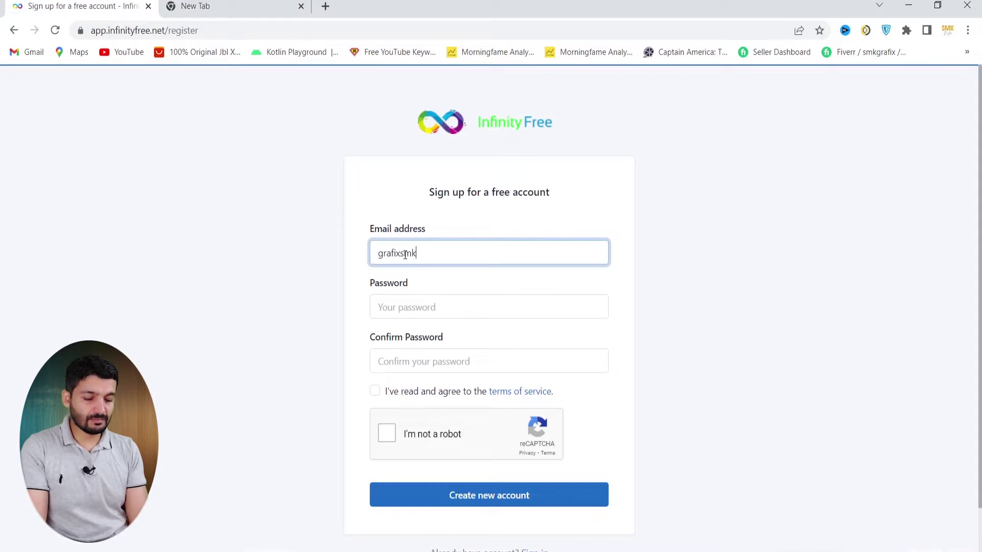
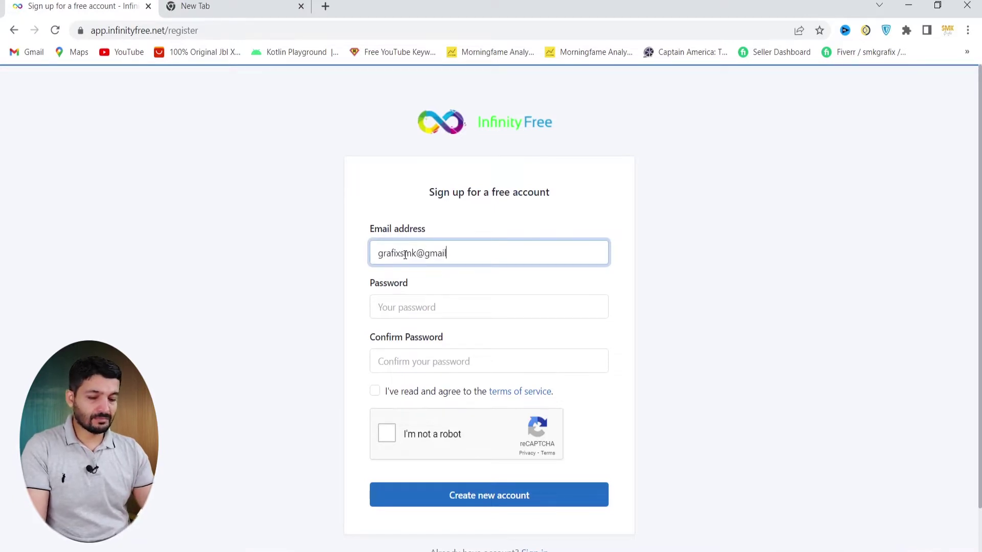
{"action": "left_click", "coordinate": [415, 312]}
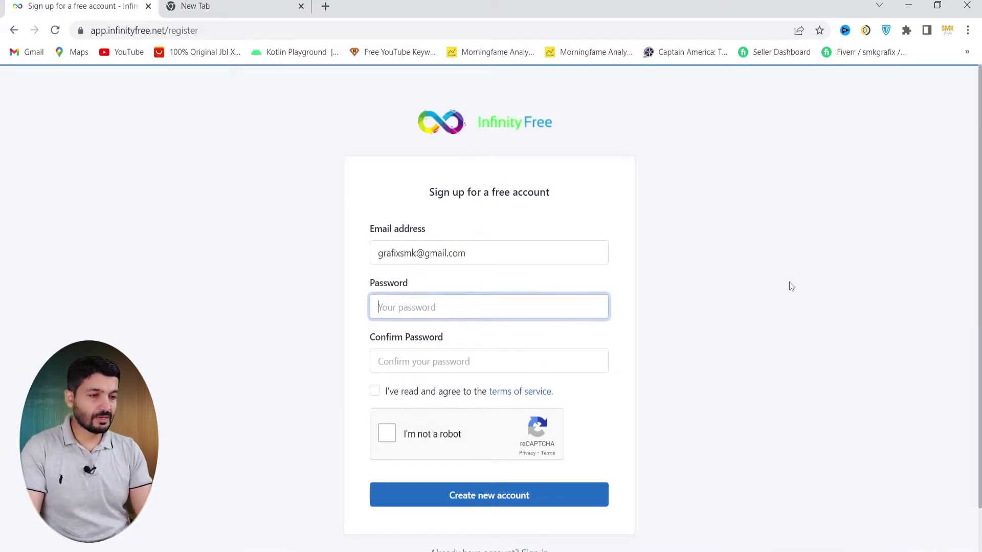
{"action": "type", "text": "••••••••"}
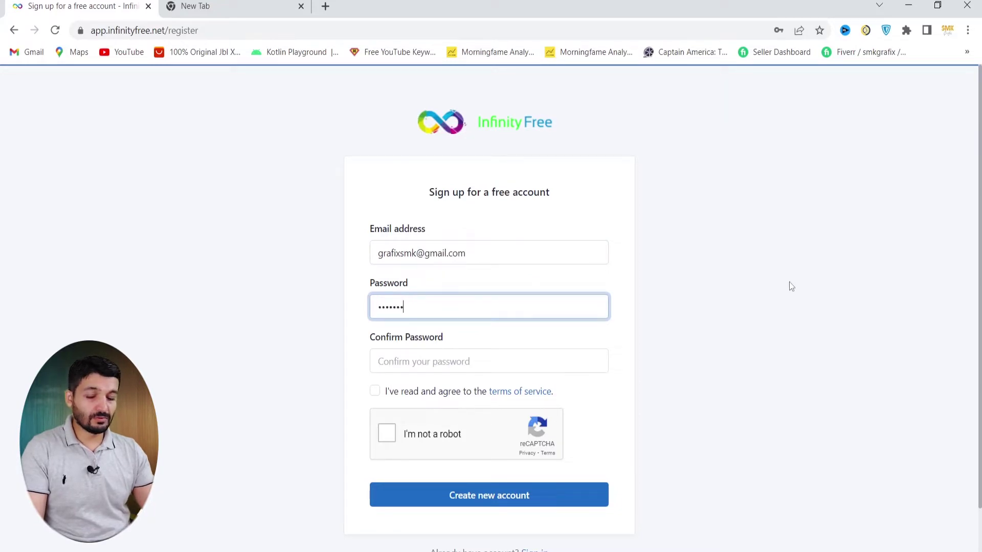
{"action": "left_click", "coordinate": [473, 363]}
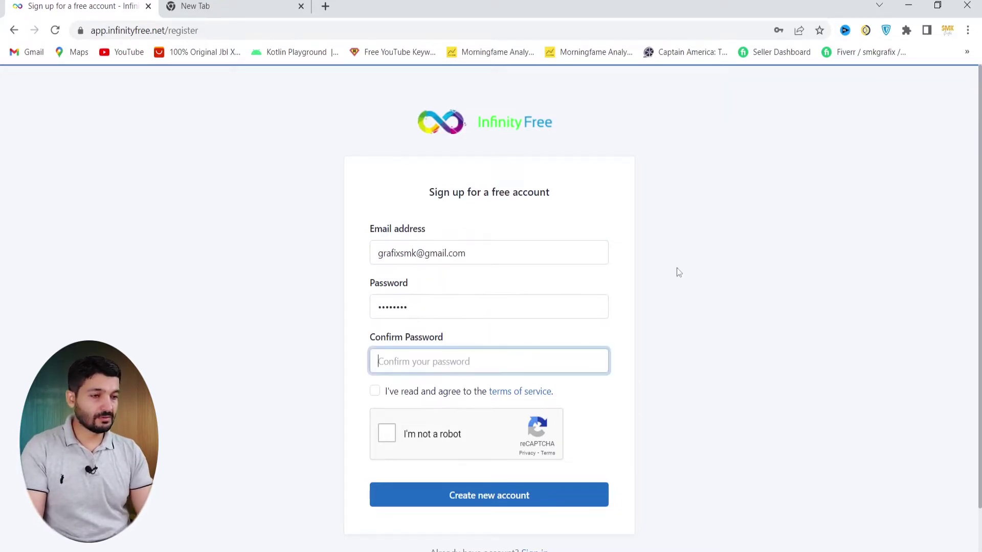
{"action": "type", "text": "••••••••"}
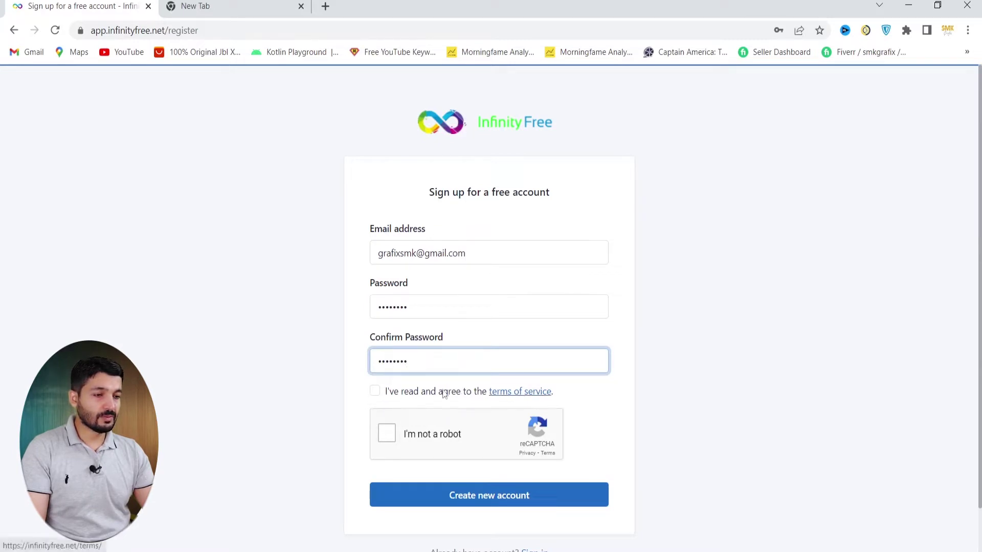
Agree to the terms, pass the reCAPTCHA and submit the registration
{"action": "left_click", "coordinate": [375, 392]}
{"action": "left_click", "coordinate": [386, 435]}
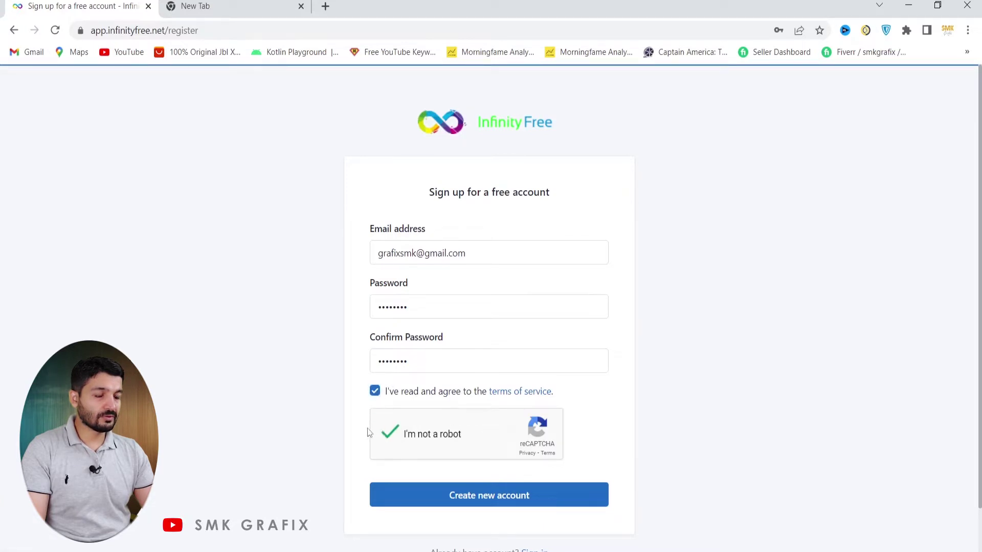
{"action": "scroll", "coordinate": [481, 455], "scroll_direction": "down", "scroll_amount": 1}
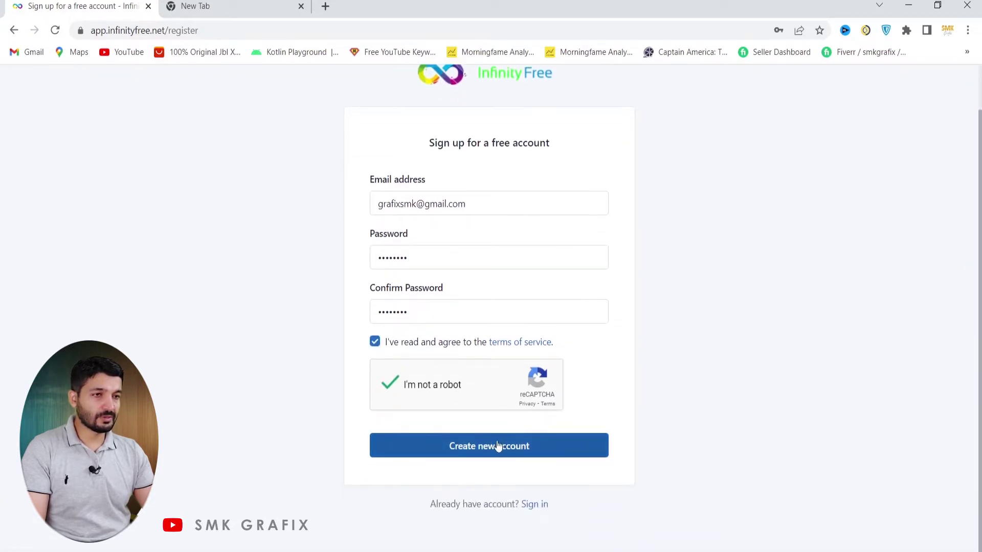
{"action": "left_click", "coordinate": [497, 446]}
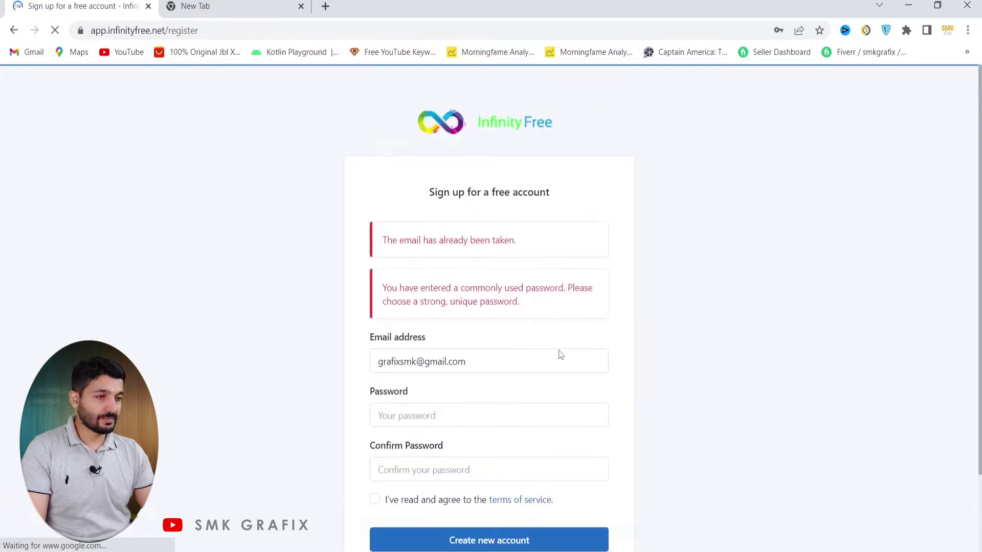
{"action": "scroll", "coordinate": [559, 351], "scroll_direction": "down", "scroll_amount": 3}
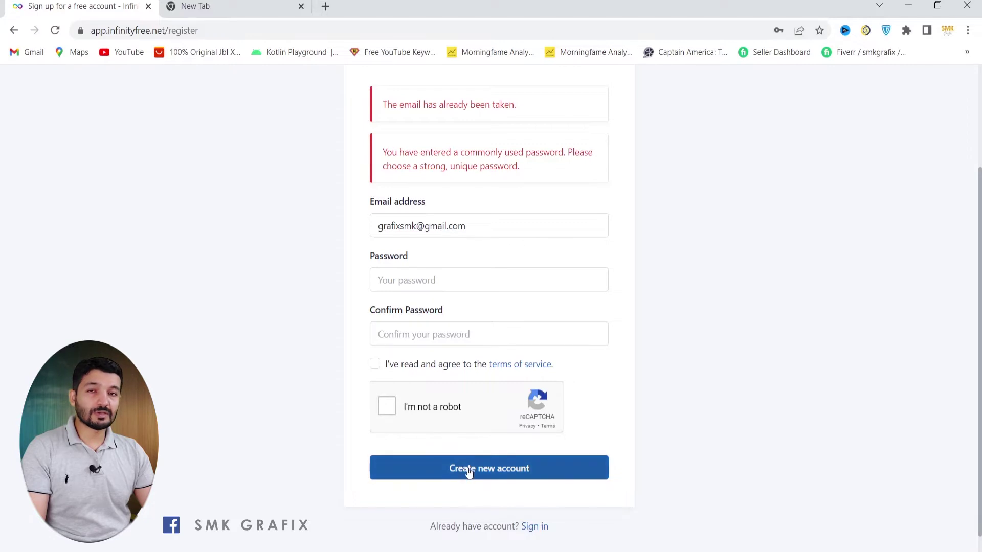
{"action": "scroll", "coordinate": [471, 342], "scroll_direction": "up", "scroll_amount": 1}
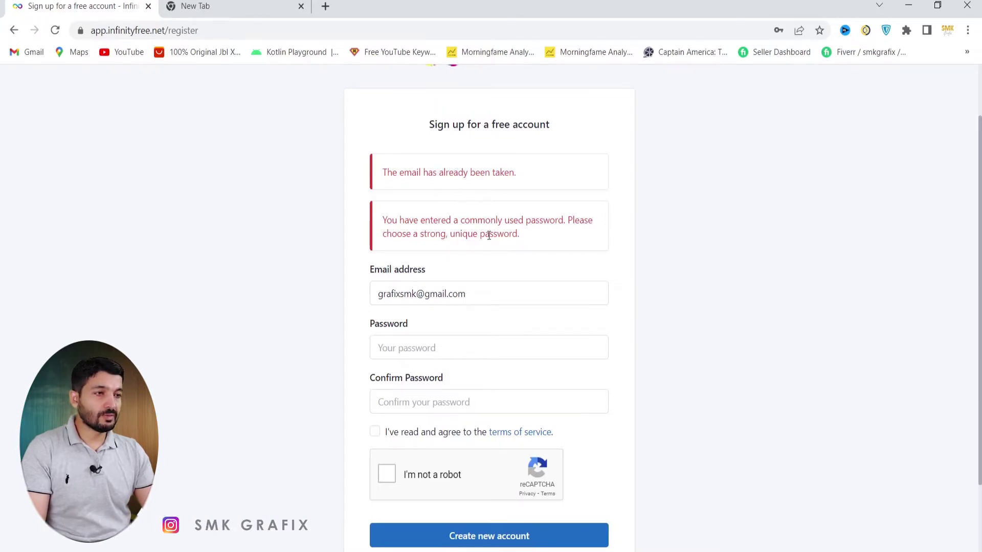
{"action": "scroll", "coordinate": [491, 246], "scroll_direction": "down", "scroll_amount": 2}
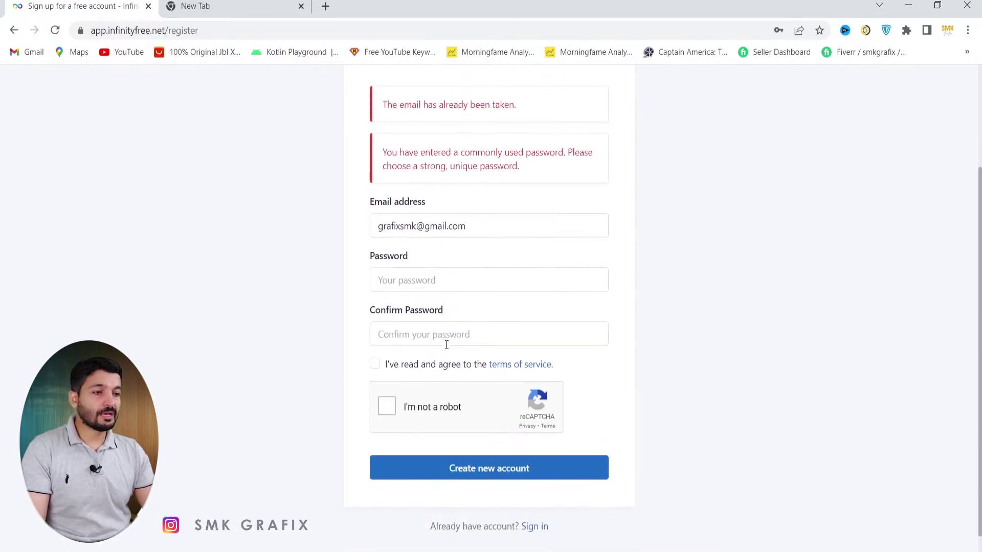
{"action": "scroll", "coordinate": [446, 346], "scroll_direction": "up", "scroll_amount": 1}
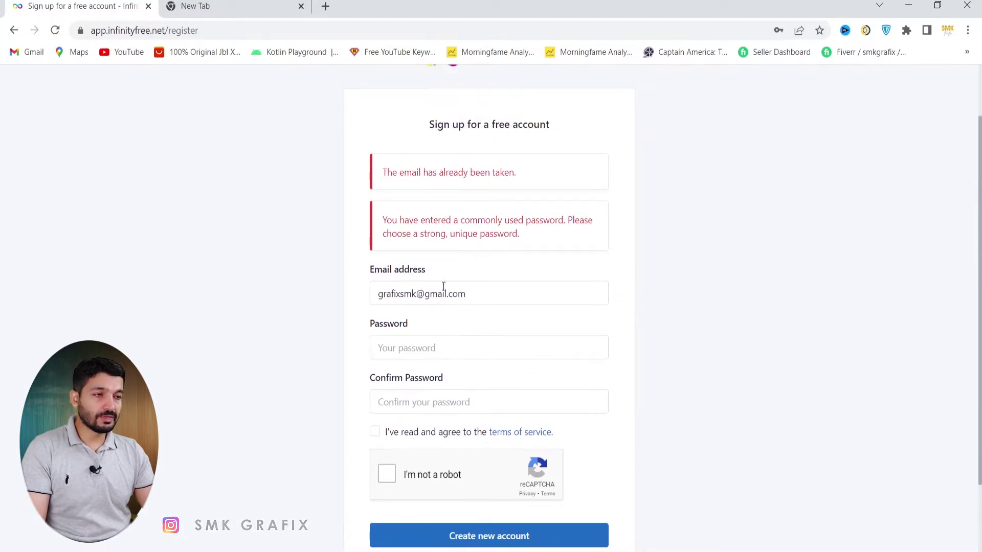
{"action": "scroll", "coordinate": [454, 476], "scroll_direction": "down", "scroll_amount": 1}
{"action": "scroll", "coordinate": [470, 181], "scroll_direction": "up", "scroll_amount": 1}
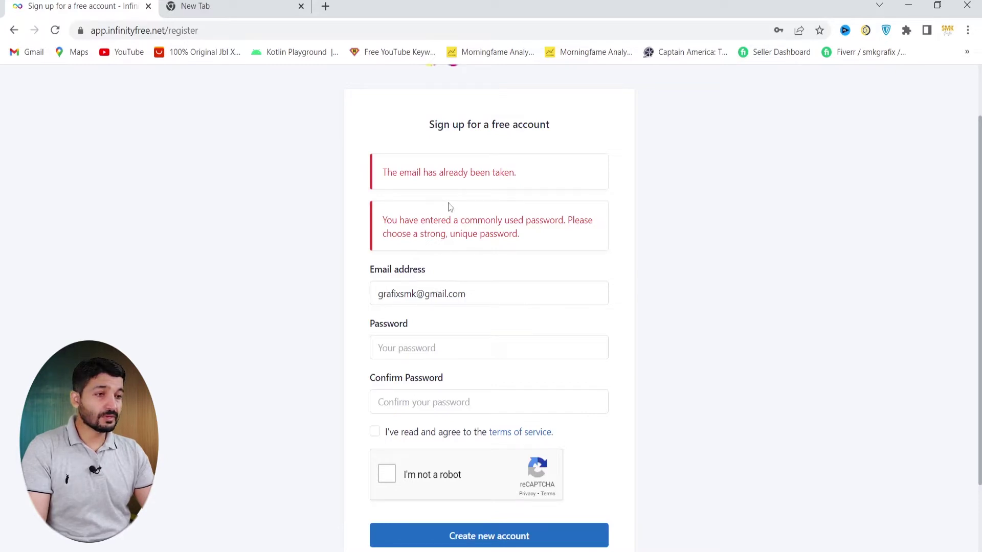
{"action": "scroll", "coordinate": [446, 221], "scroll_direction": "down", "scroll_amount": 2}
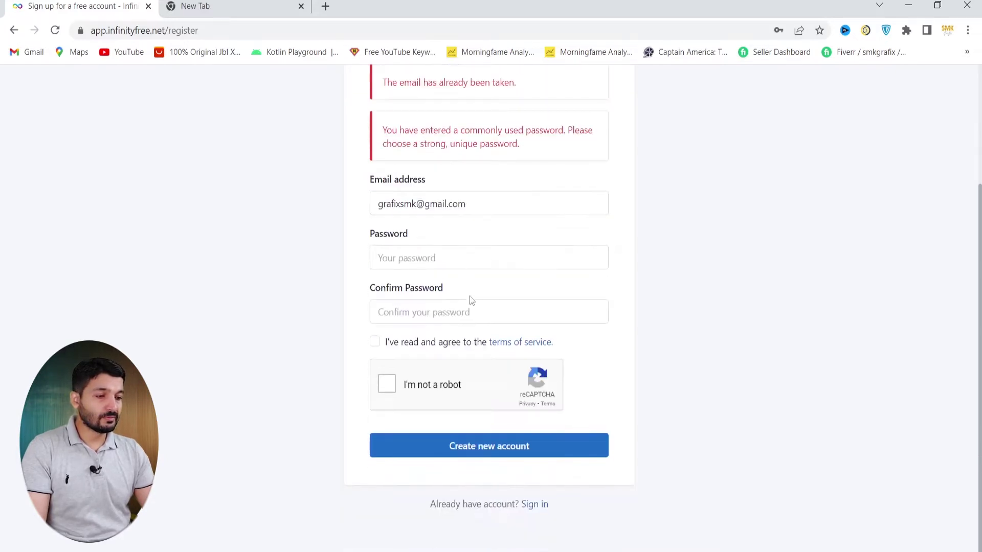
{"action": "scroll", "coordinate": [469, 300], "scroll_direction": "up", "scroll_amount": 3}
{"action": "scroll", "coordinate": [471, 302], "scroll_direction": "down", "scroll_amount": 3}
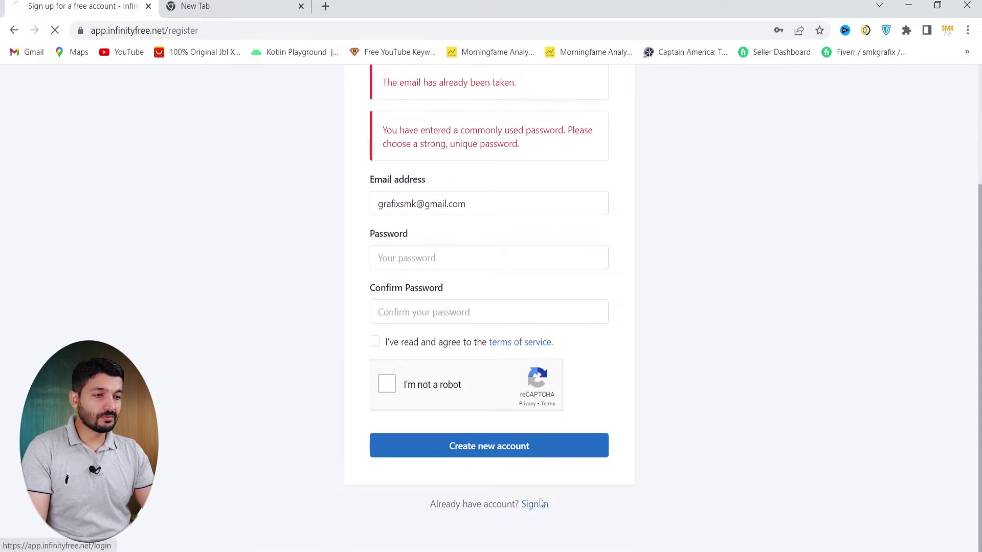
Sign in with the account e-mail and password, with Keep me logged in enabled
{"action": "left_click", "coordinate": [532, 505]}
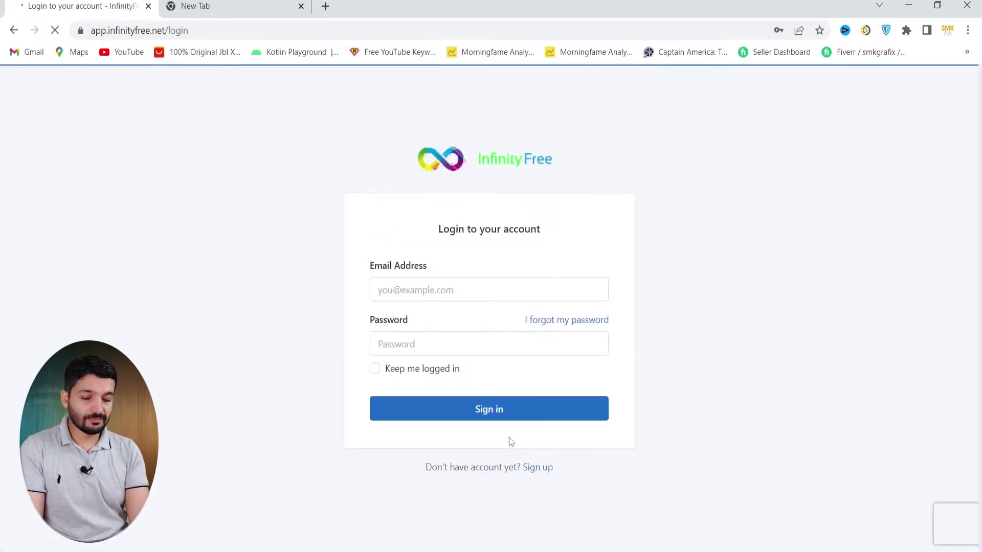
{"action": "left_click", "coordinate": [404, 287]}
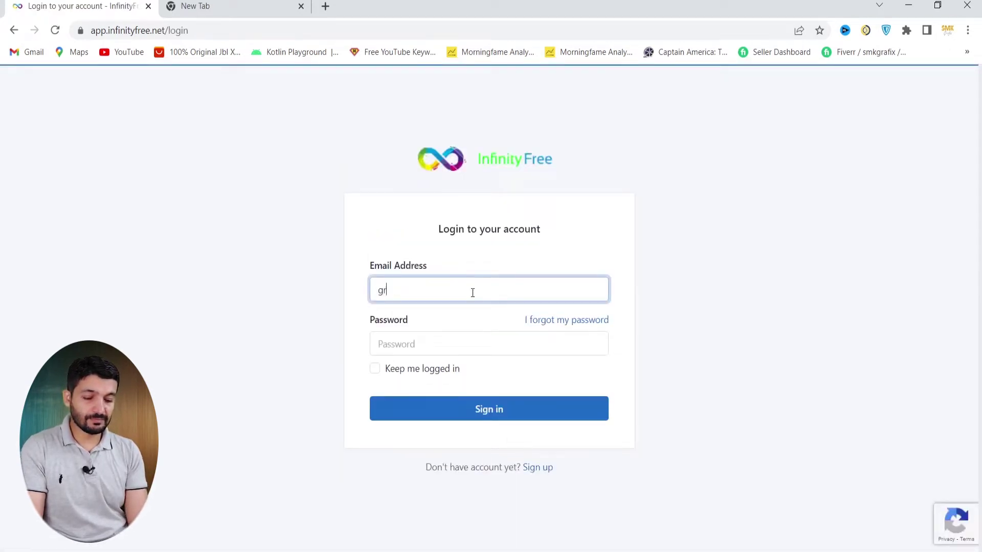
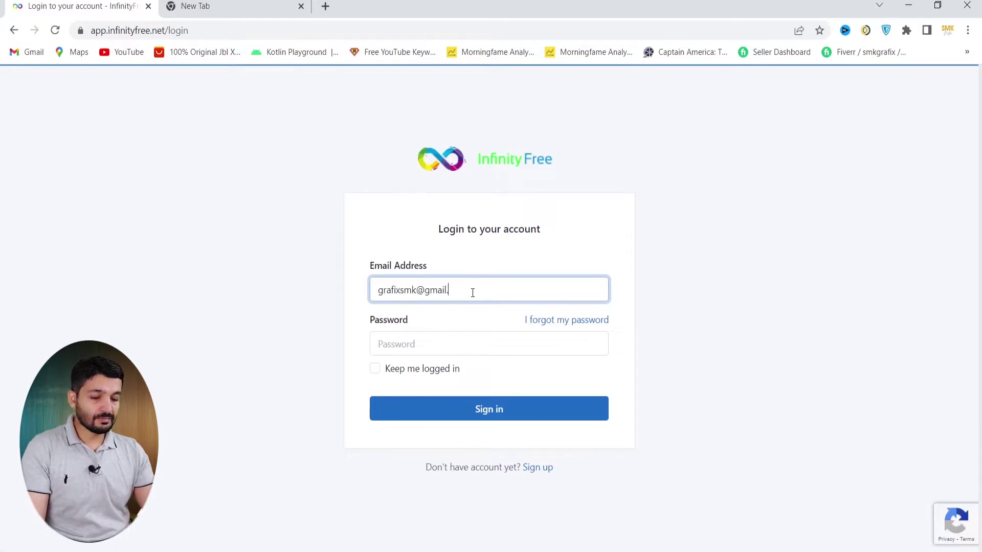
{"action": "left_click", "coordinate": [420, 352]}
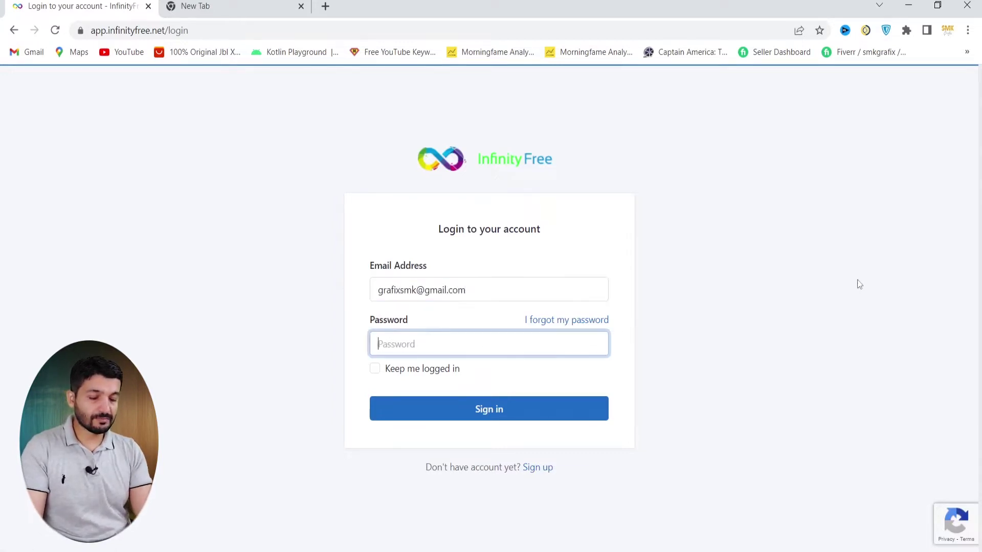
{"action": "type", "text": "aaa"}
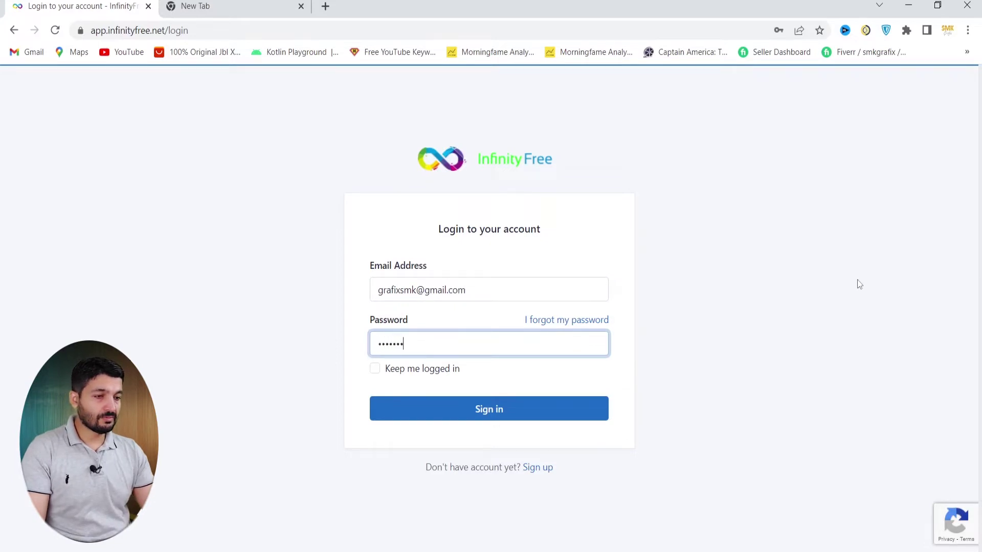
{"action": "left_click", "coordinate": [374, 371]}
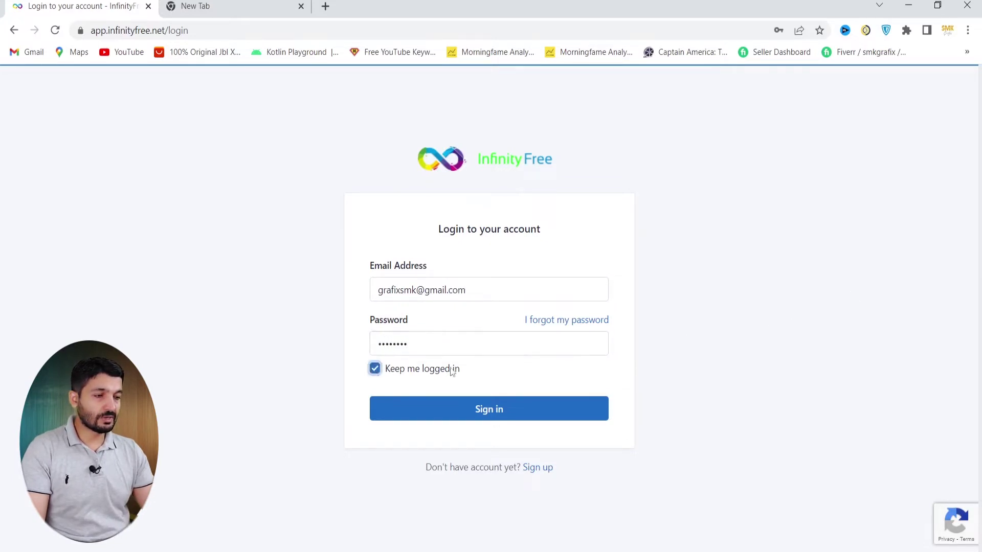
{"action": "left_click", "coordinate": [500, 413]}
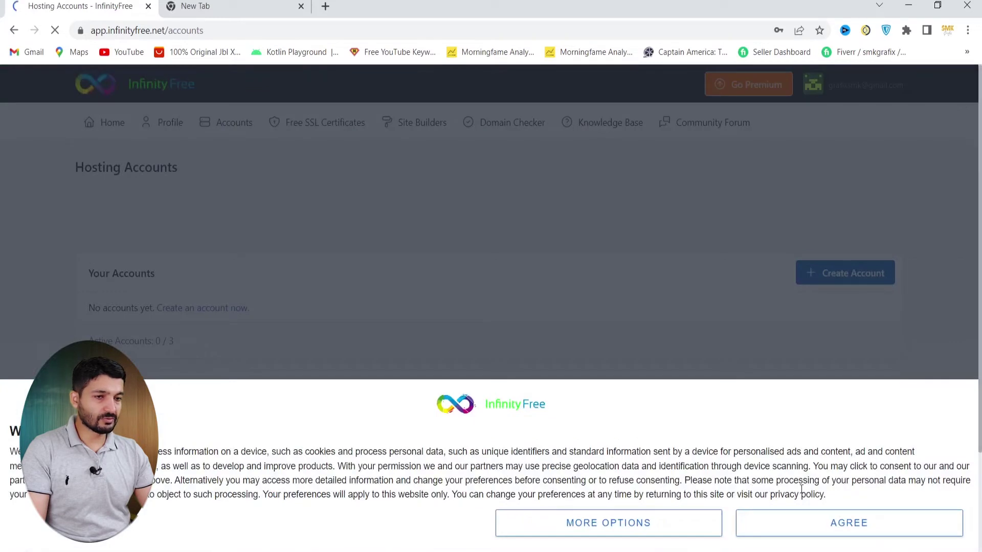
Accept the cookie notice and start creating a new hosting account
{"action": "left_click", "coordinate": [855, 526]}
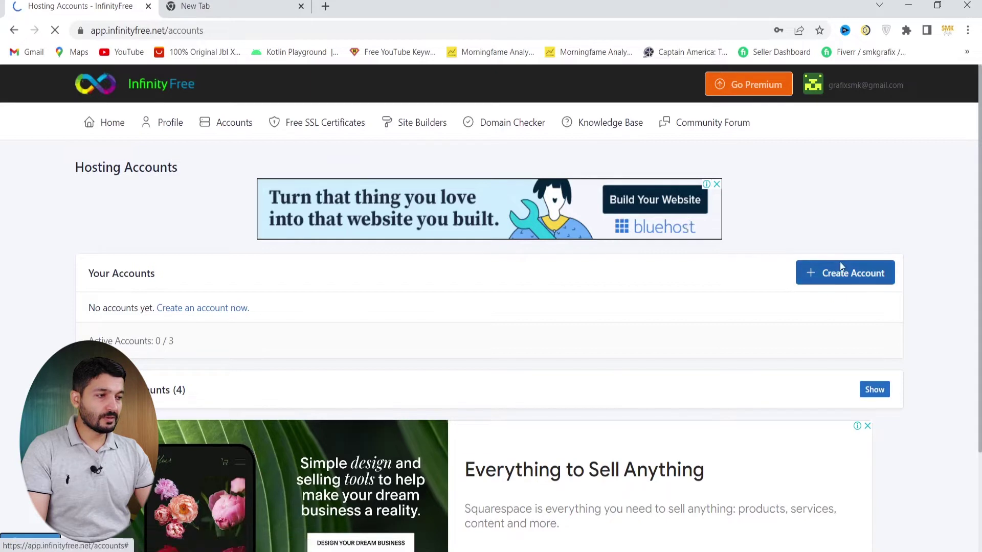
{"action": "left_click", "coordinate": [856, 283]}
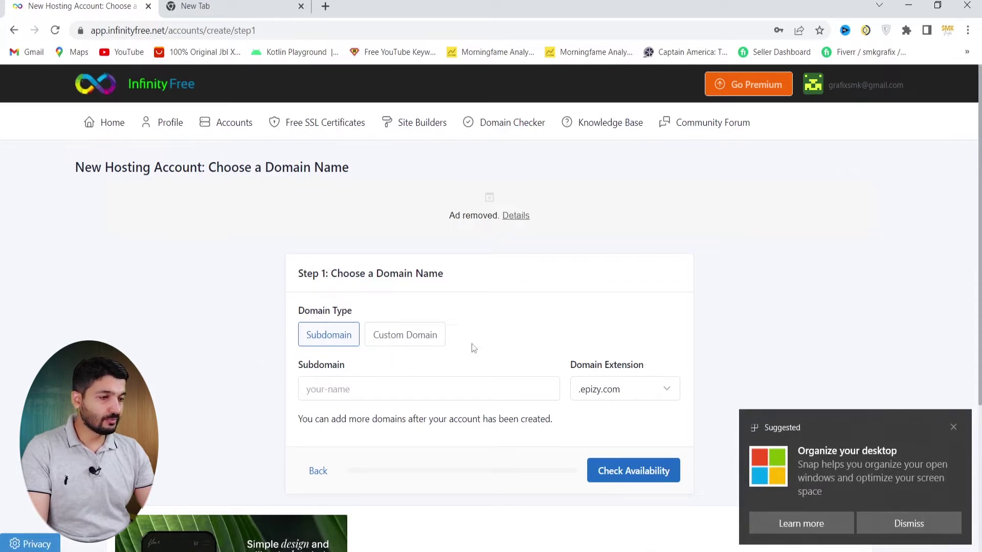
Enter subdomain smkgrafix with the .great-site.net extension and check its availability
{"action": "left_click", "coordinate": [954, 427]}
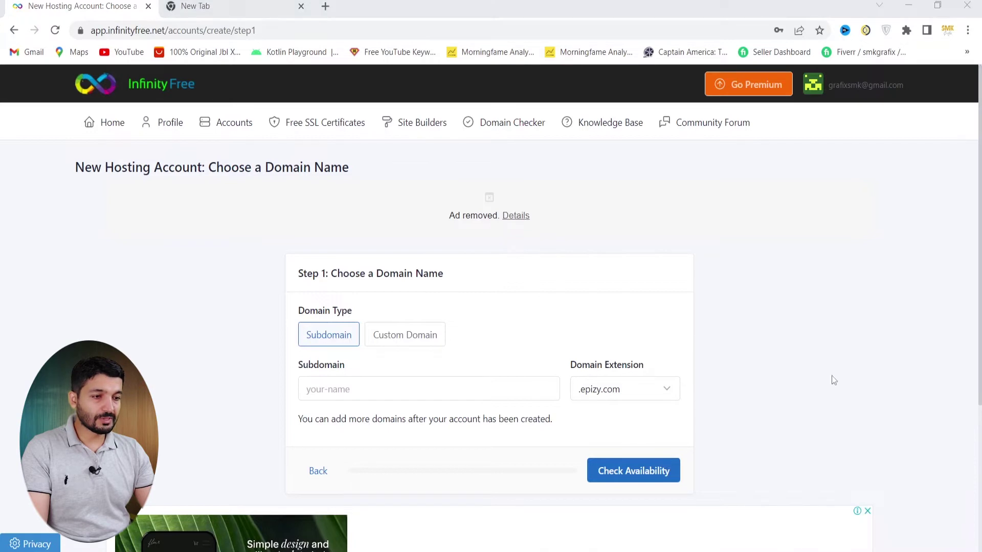
{"action": "left_click", "coordinate": [333, 391]}
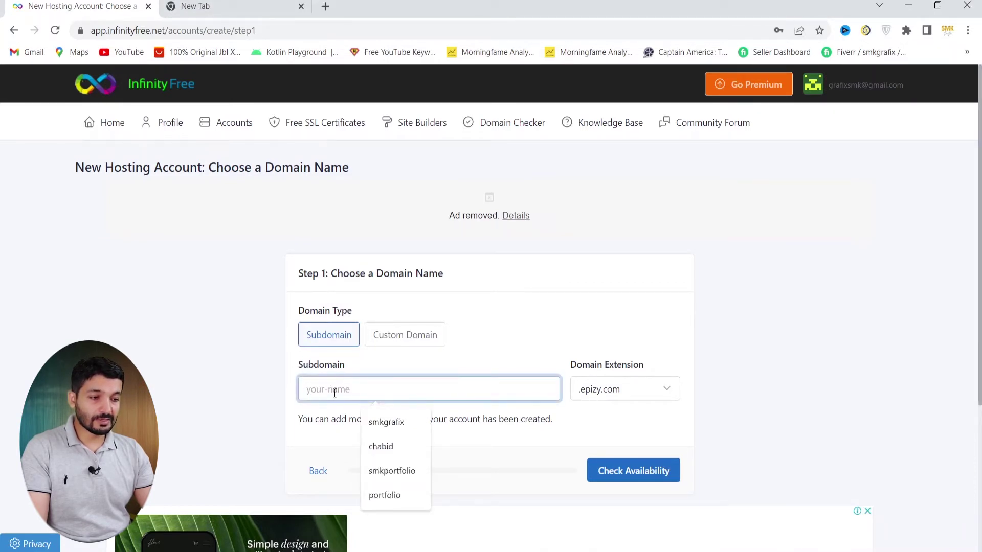
{"action": "left_click", "coordinate": [397, 428]}
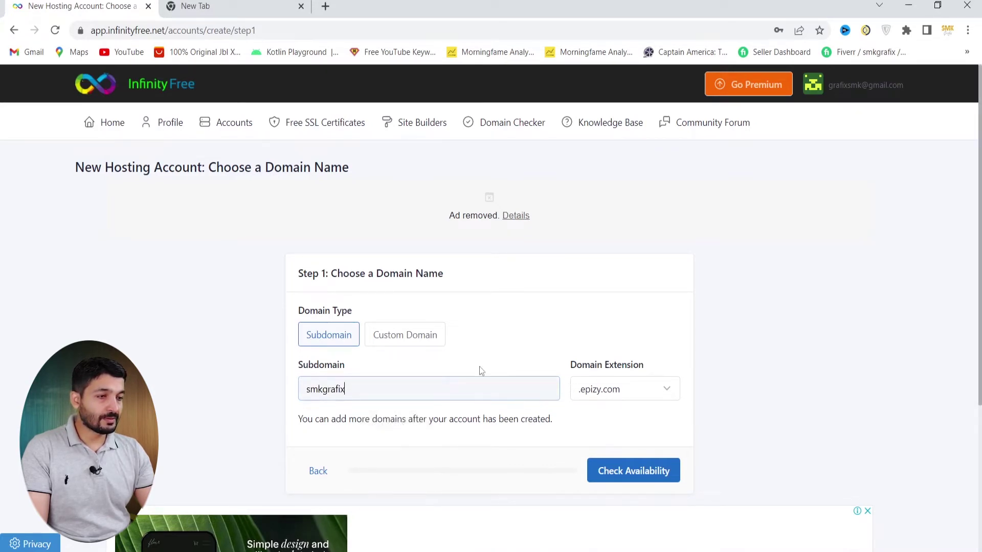
{"action": "scroll", "coordinate": [508, 389], "scroll_direction": "down", "scroll_amount": 1}
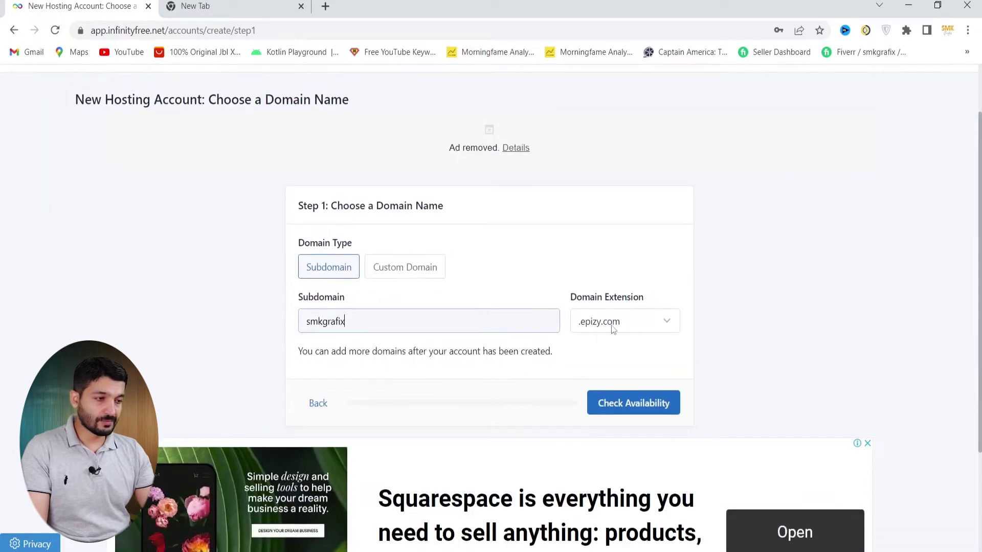
{"action": "left_click", "coordinate": [630, 330]}
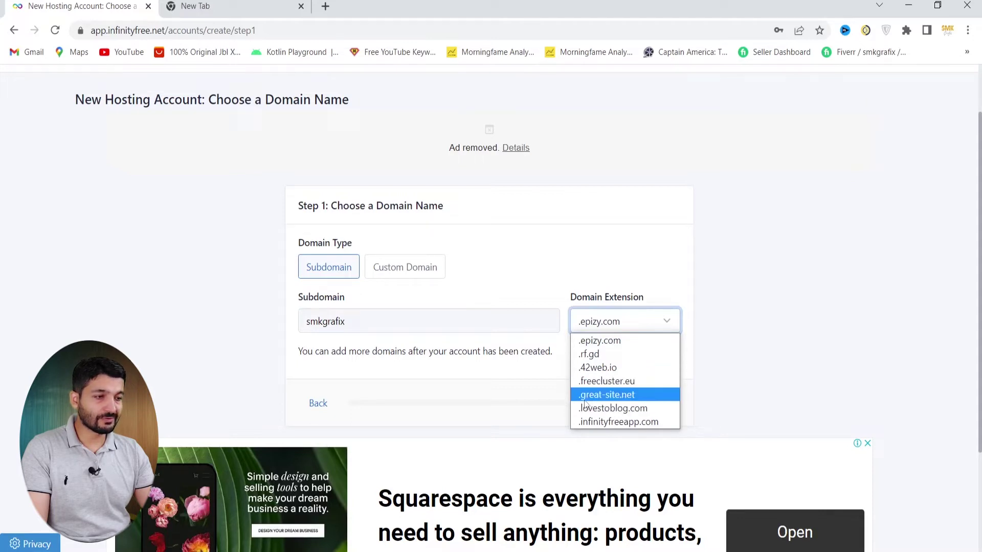
{"action": "left_click", "coordinate": [620, 397]}
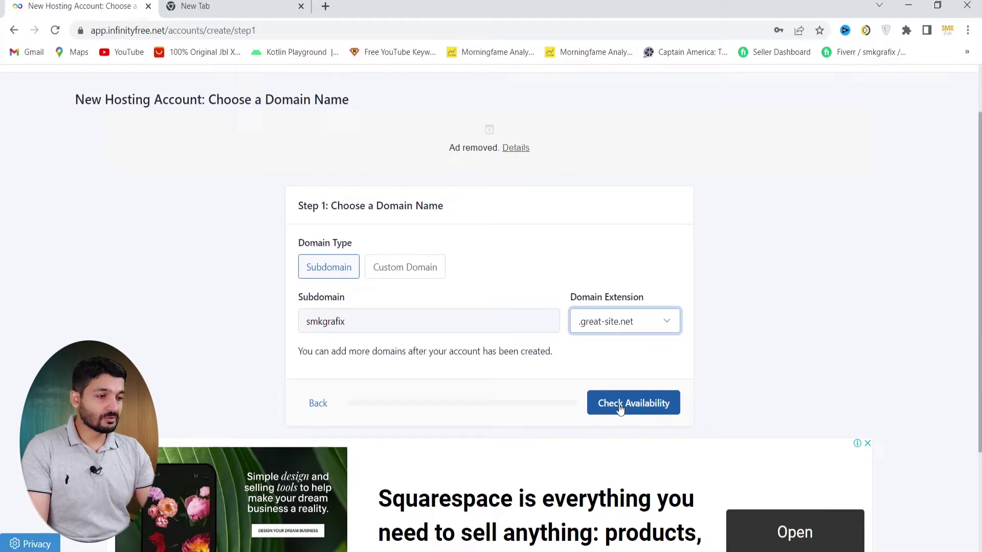
{"action": "left_click", "coordinate": [611, 409]}
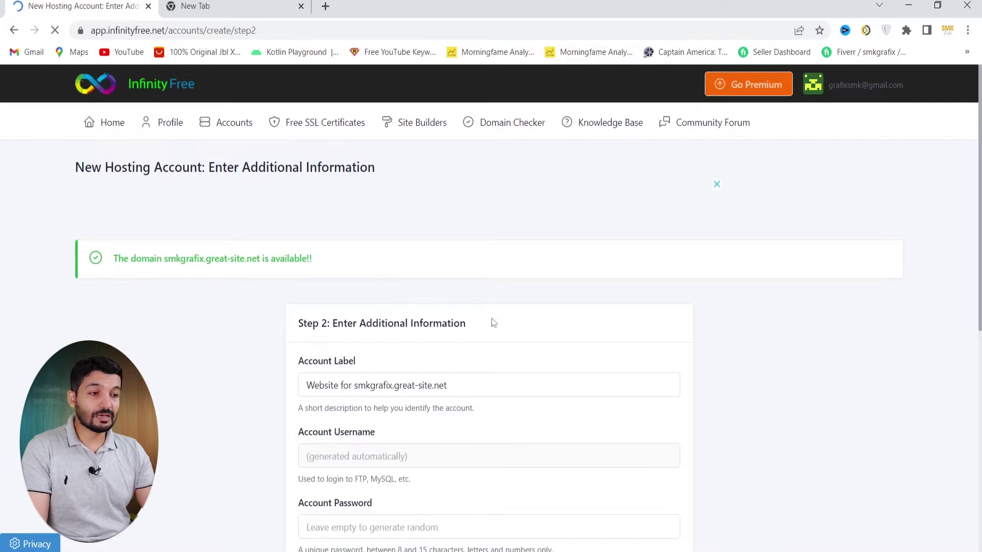
Fill the account password from the saved suggestion and pass the reCAPTCHA check
{"action": "scroll", "coordinate": [492, 318], "scroll_direction": "down", "scroll_amount": 4}
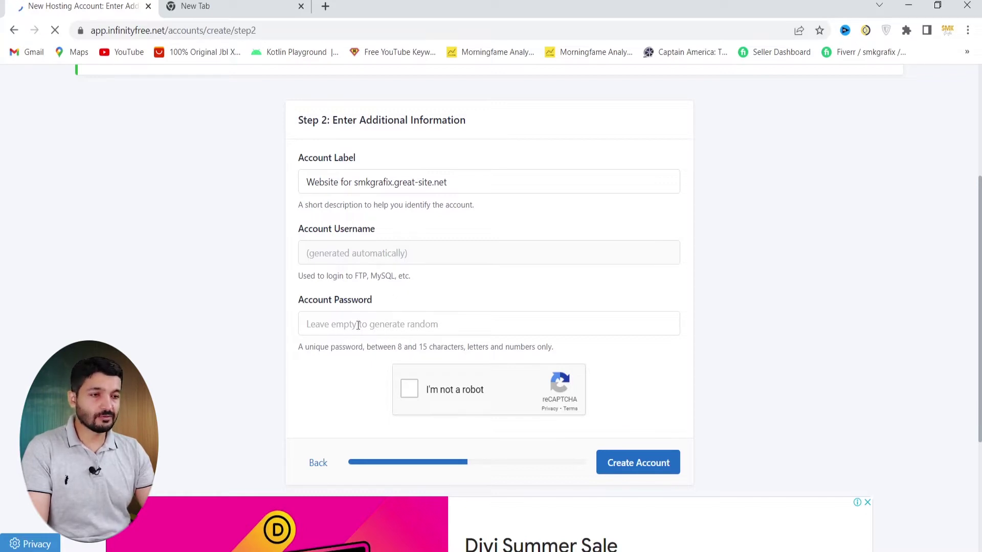
{"action": "left_click", "coordinate": [321, 330]}
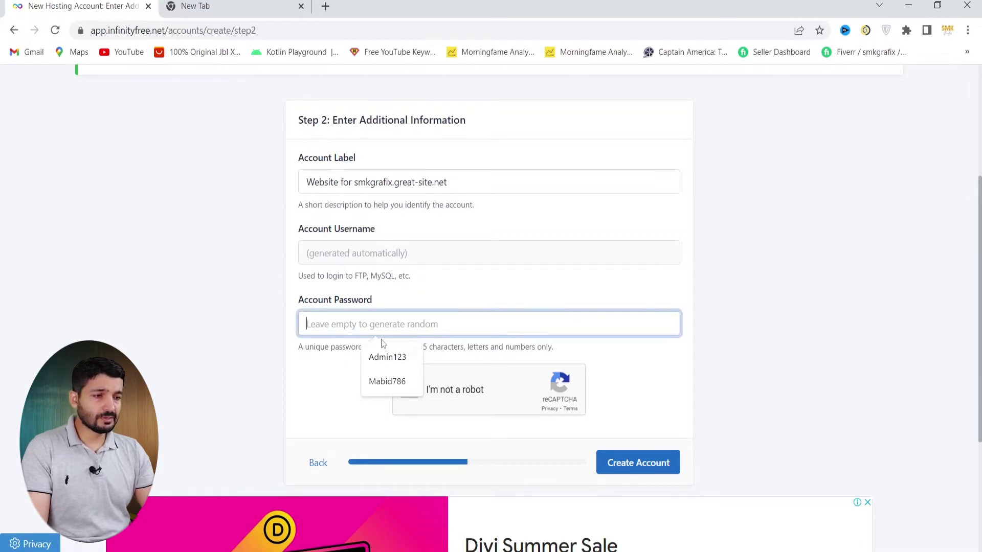
{"action": "left_click", "coordinate": [387, 357]}
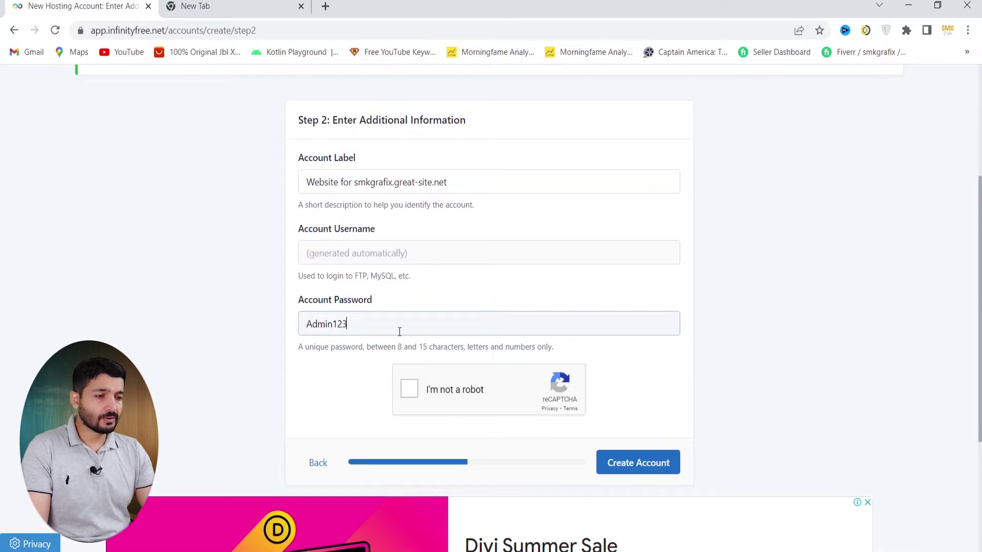
{"action": "left_click", "coordinate": [408, 390]}
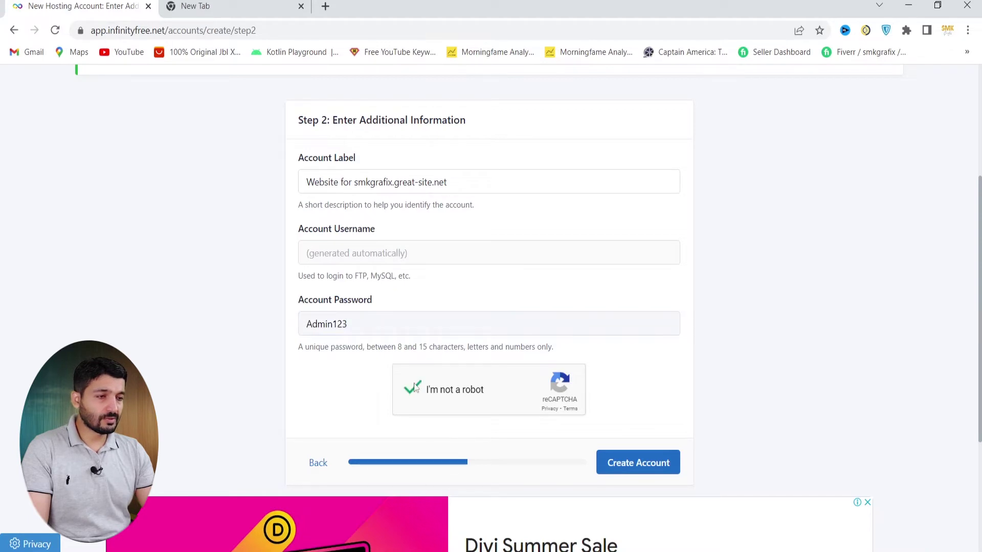
{"action": "scroll", "coordinate": [504, 385], "scroll_direction": "down", "scroll_amount": 3}
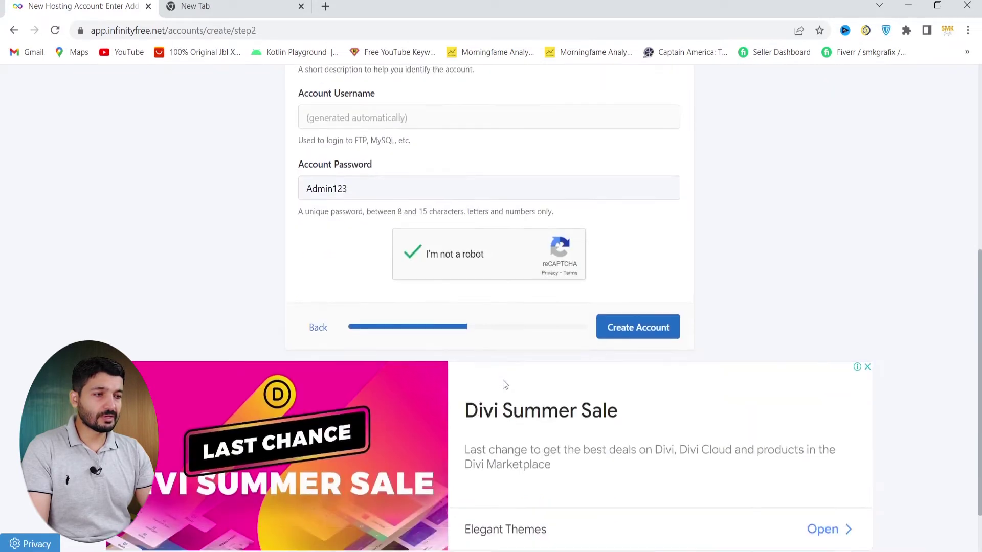
Create the hosting account, then return to the Hosting Accounts list
{"action": "left_click", "coordinate": [628, 336]}
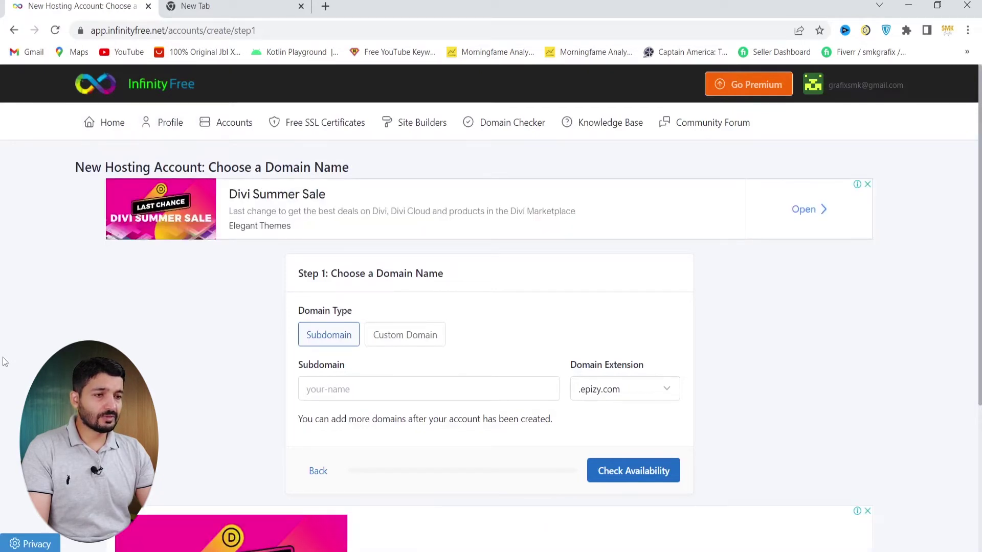
{"action": "scroll", "coordinate": [5, 362], "scroll_direction": "down", "scroll_amount": 3}
{"action": "scroll", "coordinate": [4, 361], "scroll_direction": "up", "scroll_amount": 2}
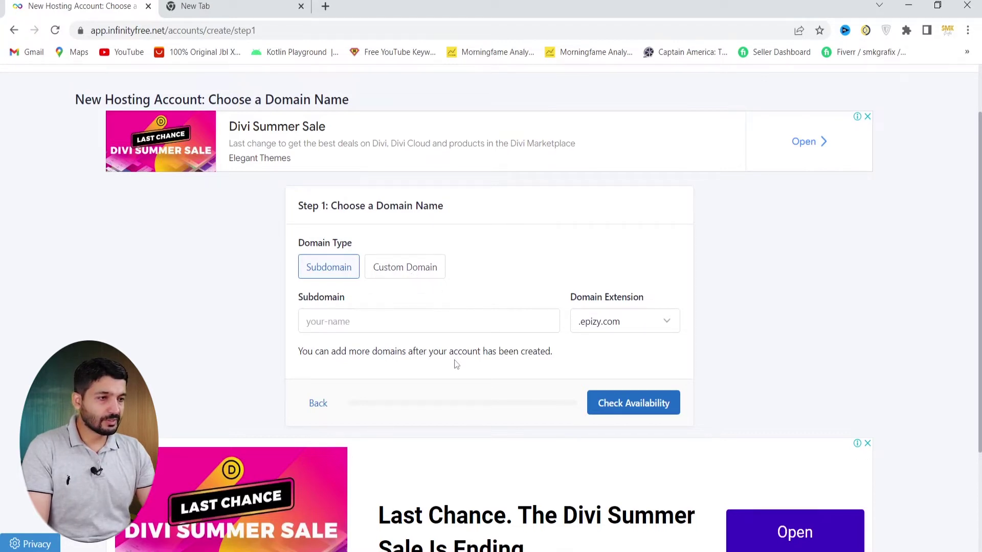
{"action": "scroll", "coordinate": [455, 366], "scroll_direction": "down", "scroll_amount": 3}
{"action": "key", "text": "alt+Left"}
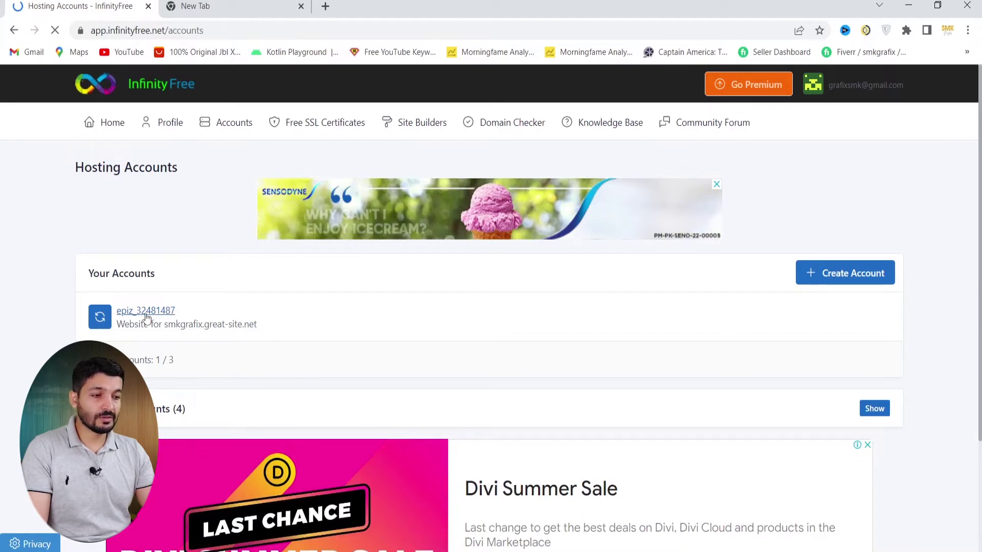
Review the smkgrafix.great-site.net account details and launch its Control Panel
{"action": "left_click", "coordinate": [147, 311]}
{"action": "scroll", "coordinate": [441, 407], "scroll_direction": "down", "scroll_amount": 3}
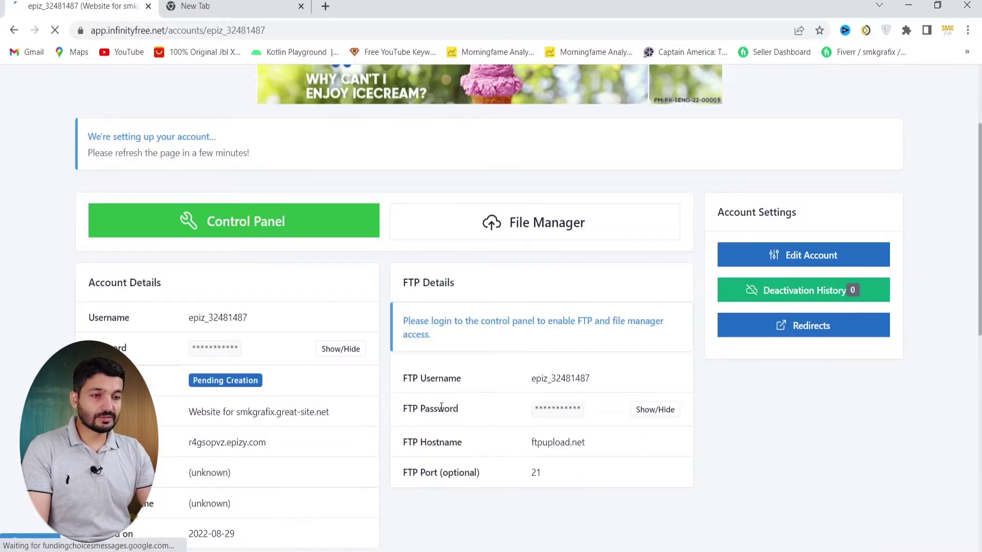
{"action": "scroll", "coordinate": [441, 407], "scroll_direction": "down", "scroll_amount": 4}
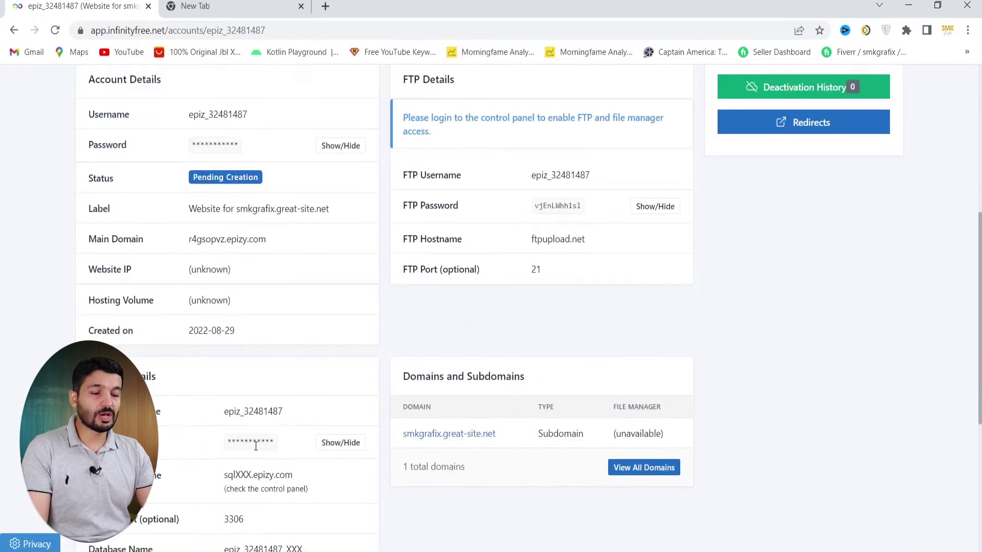
{"action": "scroll", "coordinate": [251, 452], "scroll_direction": "down", "scroll_amount": 1}
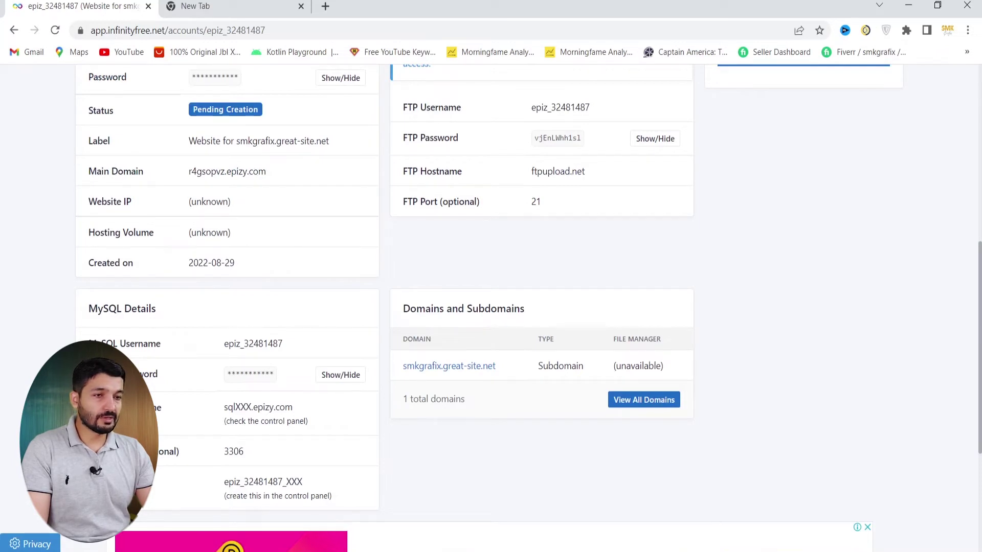
{"action": "scroll", "coordinate": [430, 392], "scroll_direction": "up", "scroll_amount": 3}
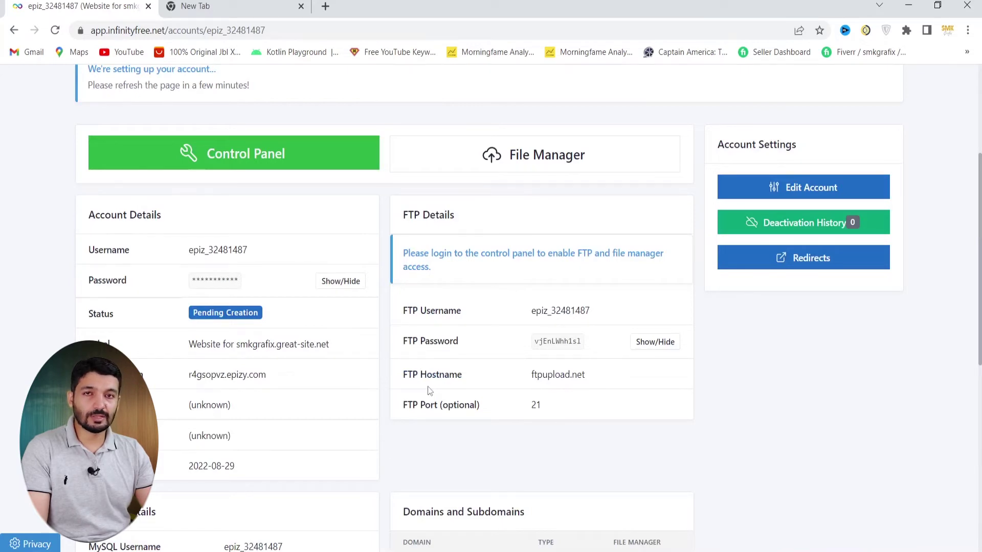
{"action": "left_click", "coordinate": [233, 153]}
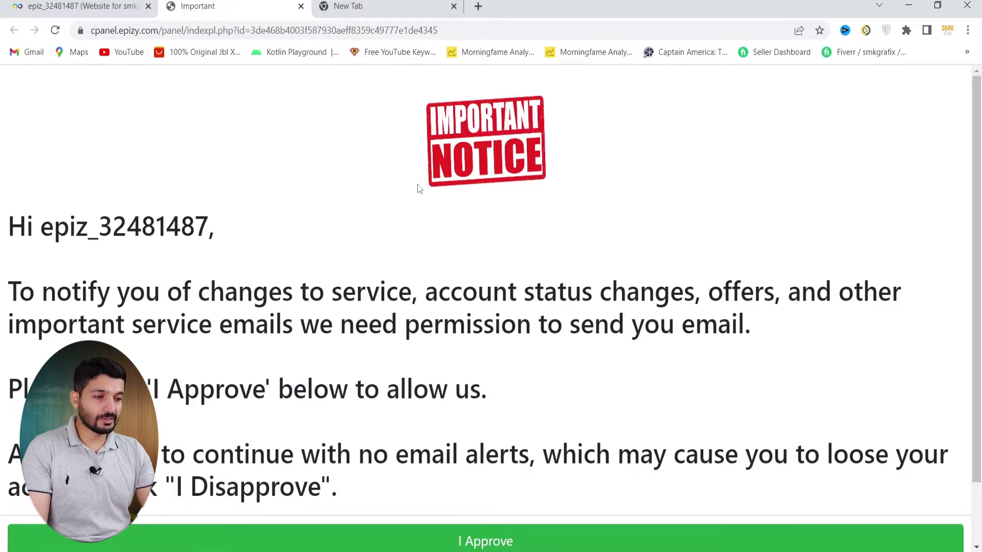
Approve the service-email notice to continue into VistaPanel
{"action": "left_click", "coordinate": [563, 541]}
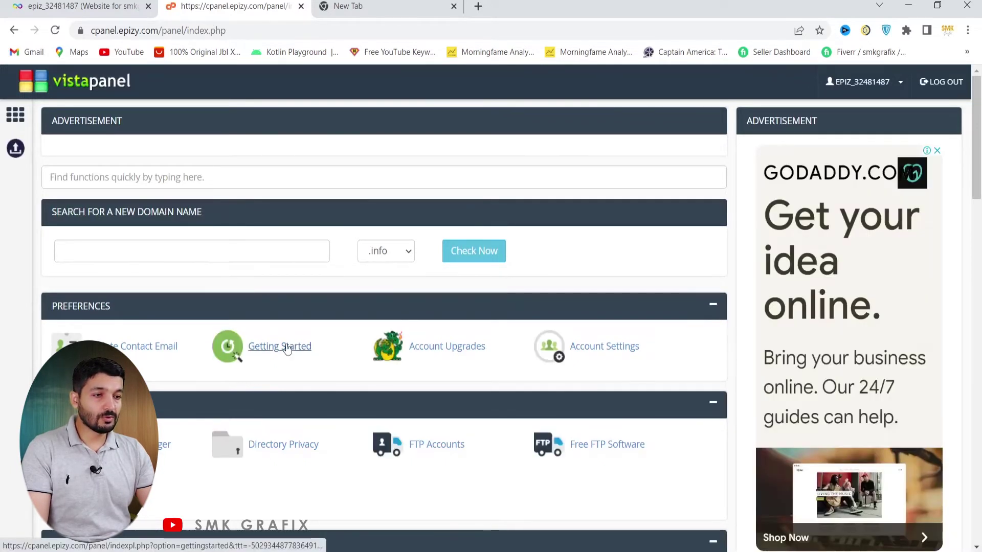
{"action": "scroll", "coordinate": [362, 404], "scroll_direction": "down", "scroll_amount": 9}
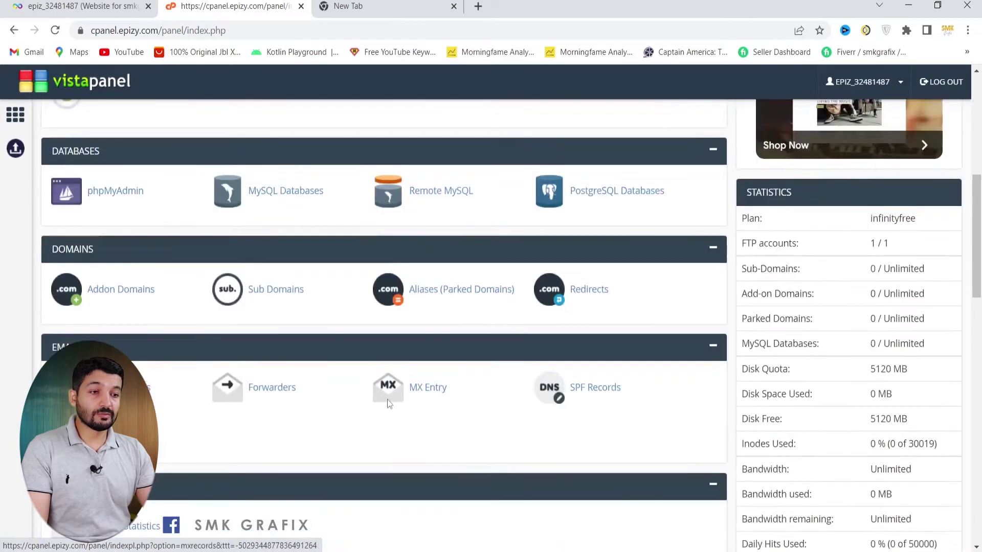
{"action": "scroll", "coordinate": [362, 406], "scroll_direction": "down", "scroll_amount": 3}
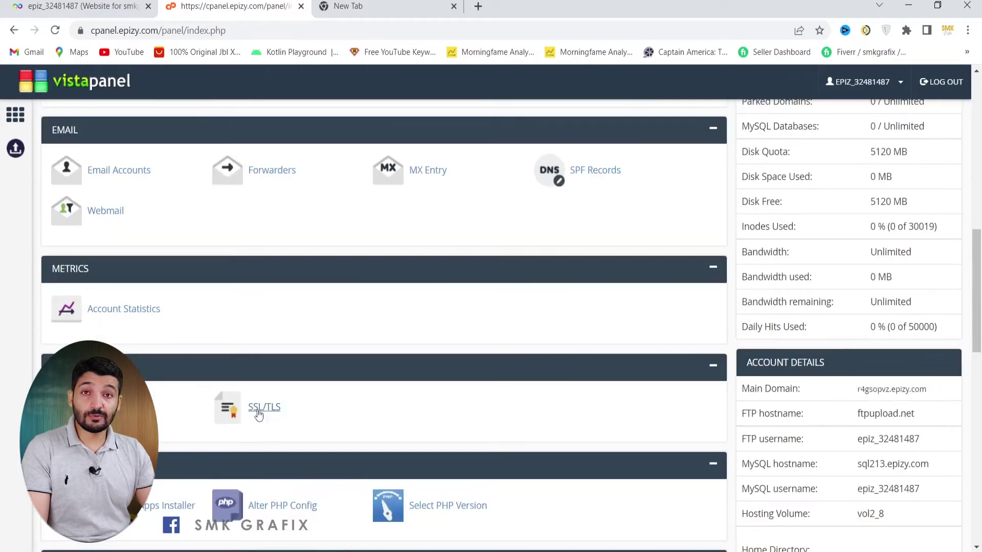
{"action": "scroll", "coordinate": [240, 440], "scroll_direction": "down", "scroll_amount": 7}
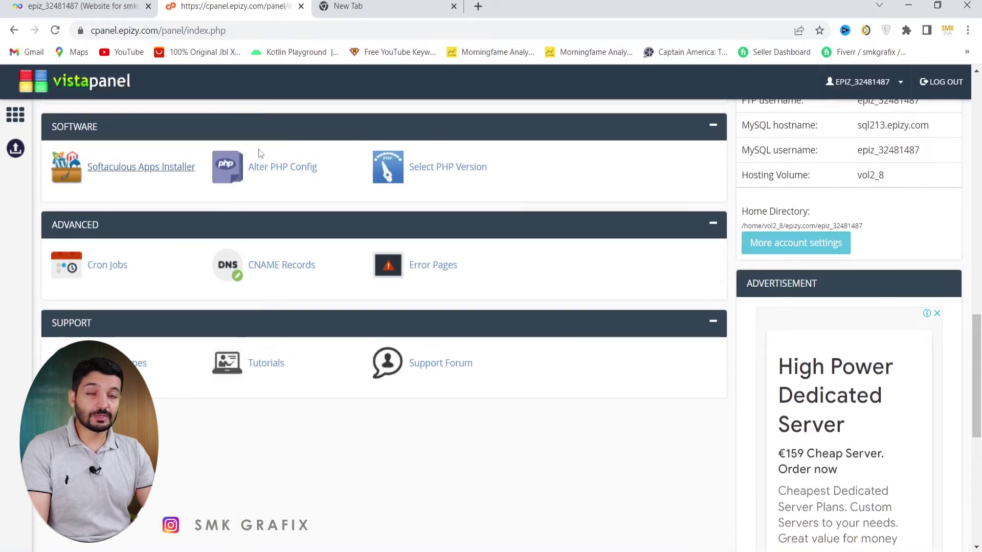
{"action": "scroll", "coordinate": [259, 150], "scroll_direction": "down", "scroll_amount": 4}
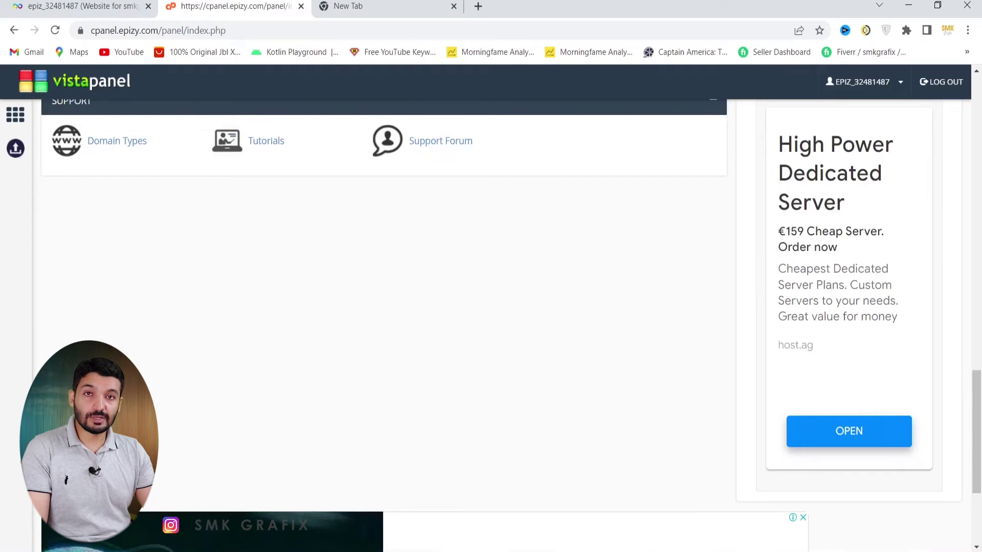
{"action": "scroll", "coordinate": [183, 400], "scroll_direction": "up", "scroll_amount": 12}
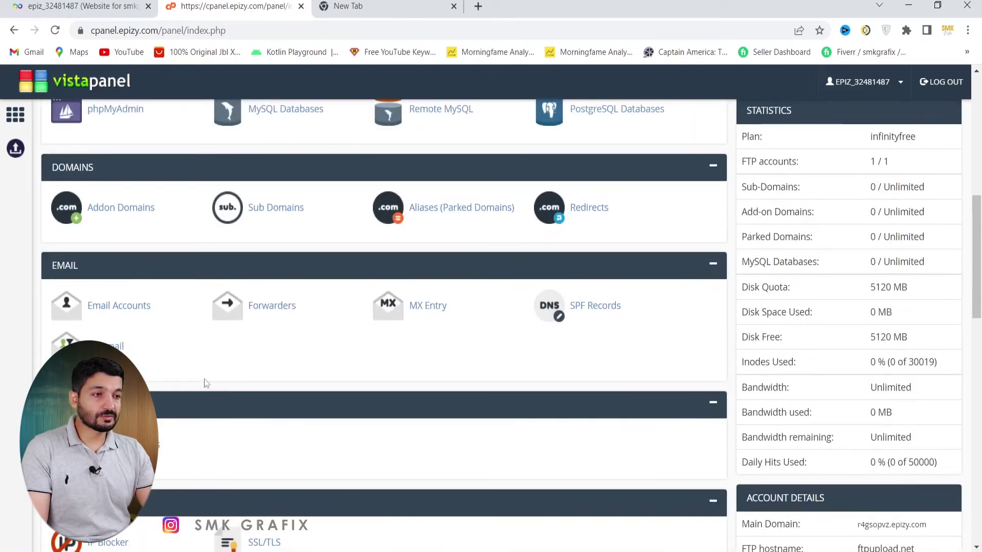
{"action": "scroll", "coordinate": [207, 383], "scroll_direction": "up", "scroll_amount": 6}
{"action": "scroll", "coordinate": [225, 379], "scroll_direction": "up", "scroll_amount": 3}
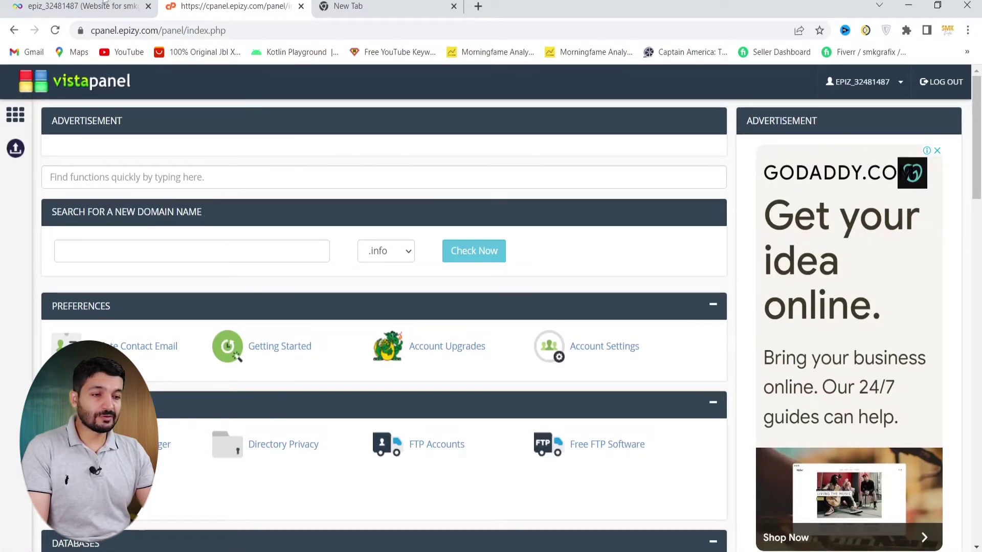
Open smkgrafix.great-site.net in a new tab from the InfinityFree account page title
{"action": "key", "text": "ctrl+shift+Tab"}
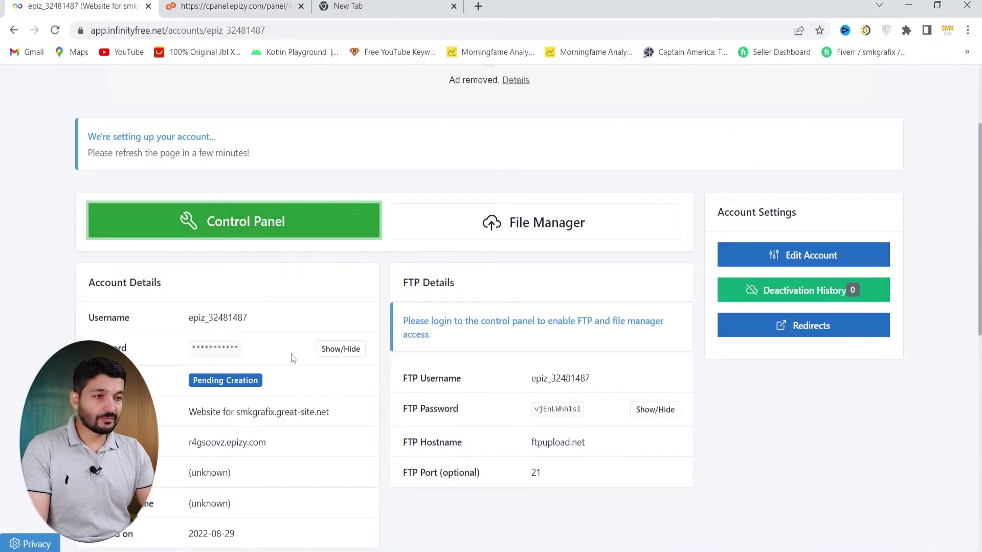
{"action": "scroll", "coordinate": [292, 359], "scroll_direction": "up", "scroll_amount": 3}
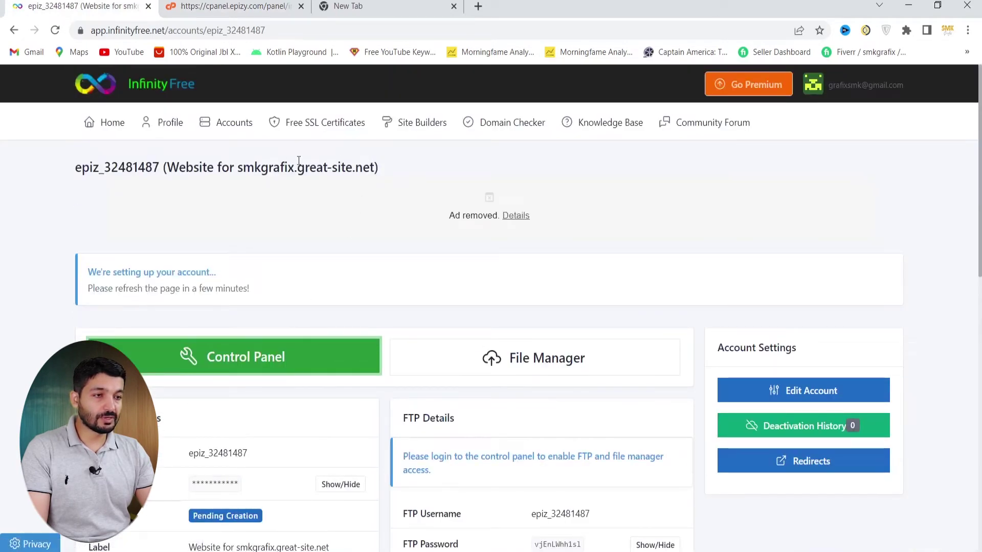
{"action": "left_click_drag", "start_coordinate": [238, 169], "coordinate": [379, 172]}
{"action": "right_click", "coordinate": [343, 172]}
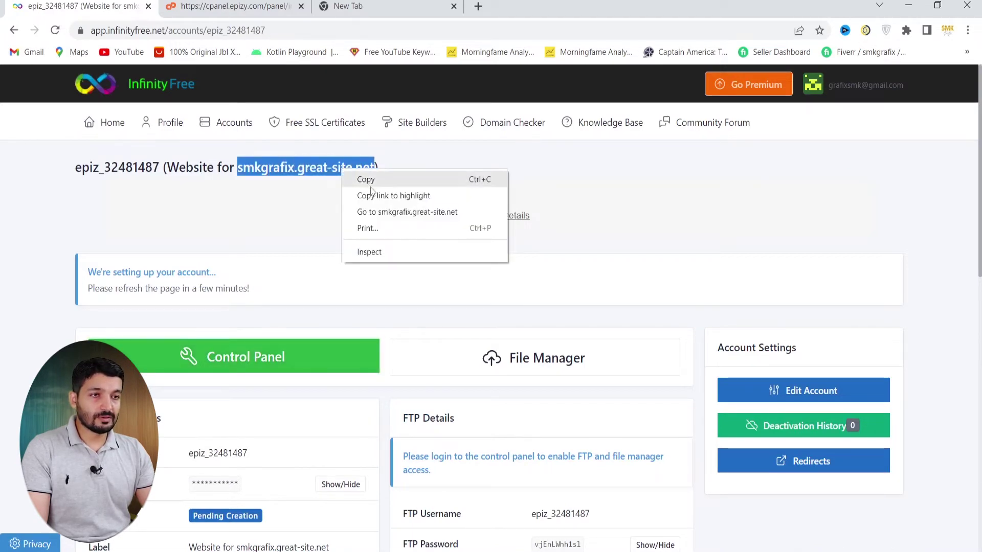
{"action": "left_click", "coordinate": [404, 210]}
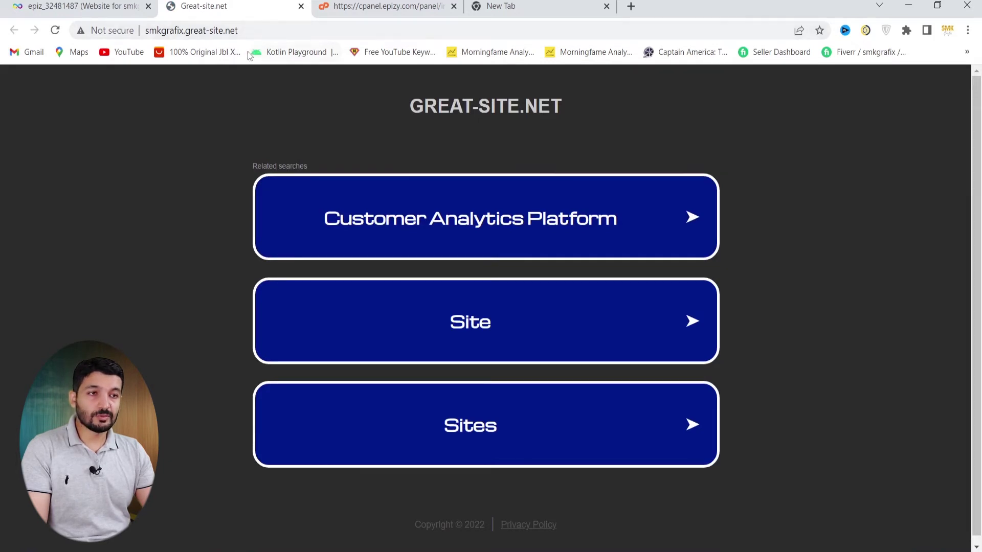
Reload smkgrafix.great-site.net, which still shows the placeholder, then return to the InfinityFree account page
{"action": "left_click", "coordinate": [56, 31]}
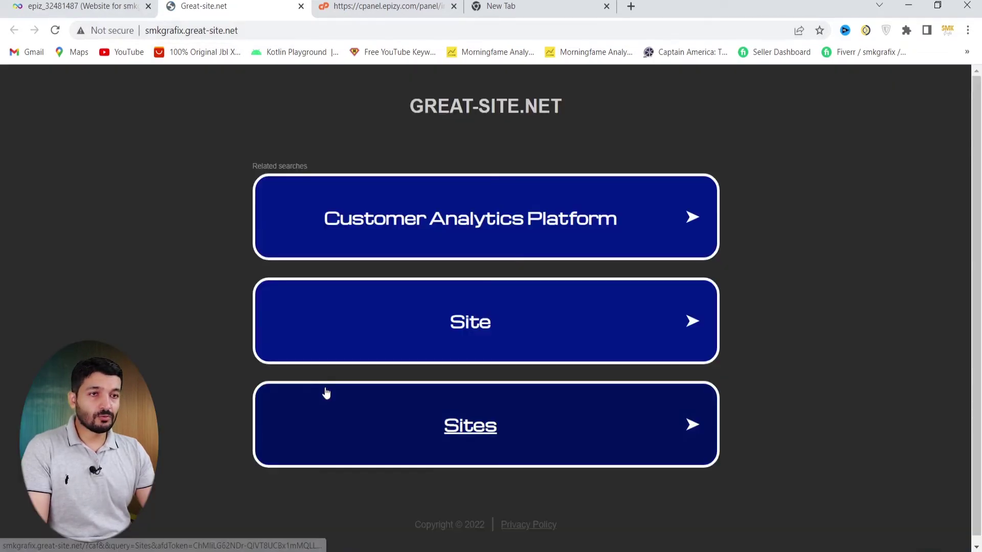
{"action": "left_click", "coordinate": [77, 6]}
{"action": "scroll", "coordinate": [266, 274], "scroll_direction": "down", "scroll_amount": 3}
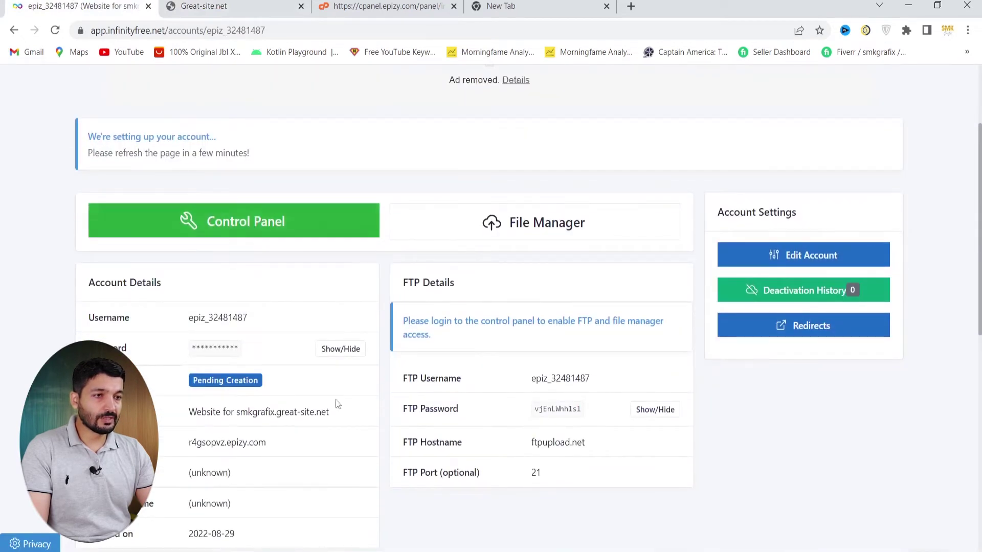
From the VistaPanel control panel's Software section, launch Softaculous Apps Installer
{"action": "left_click", "coordinate": [385, 6]}
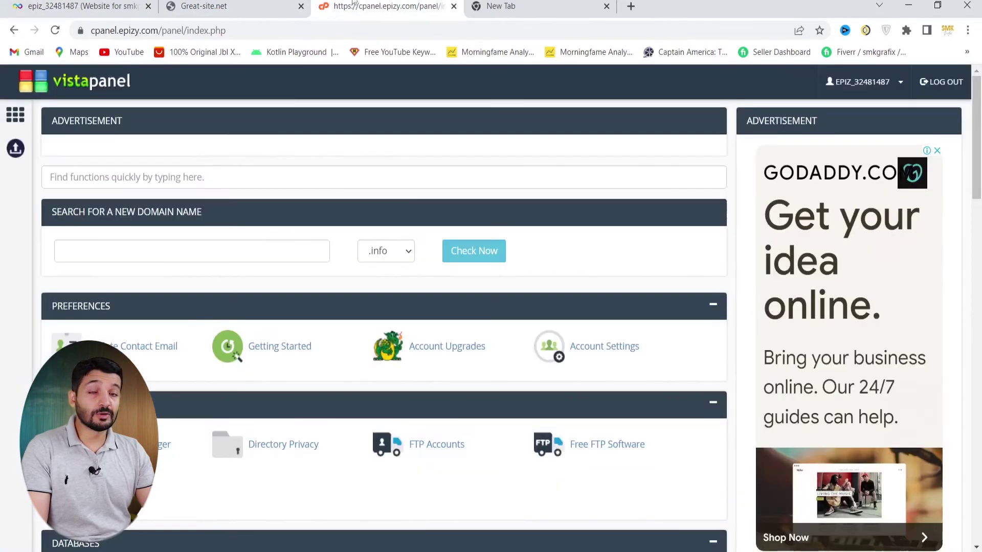
{"action": "scroll", "coordinate": [1, 371], "scroll_direction": "down", "scroll_amount": 1}
{"action": "scroll", "coordinate": [1, 371], "scroll_direction": "down", "scroll_amount": 2}
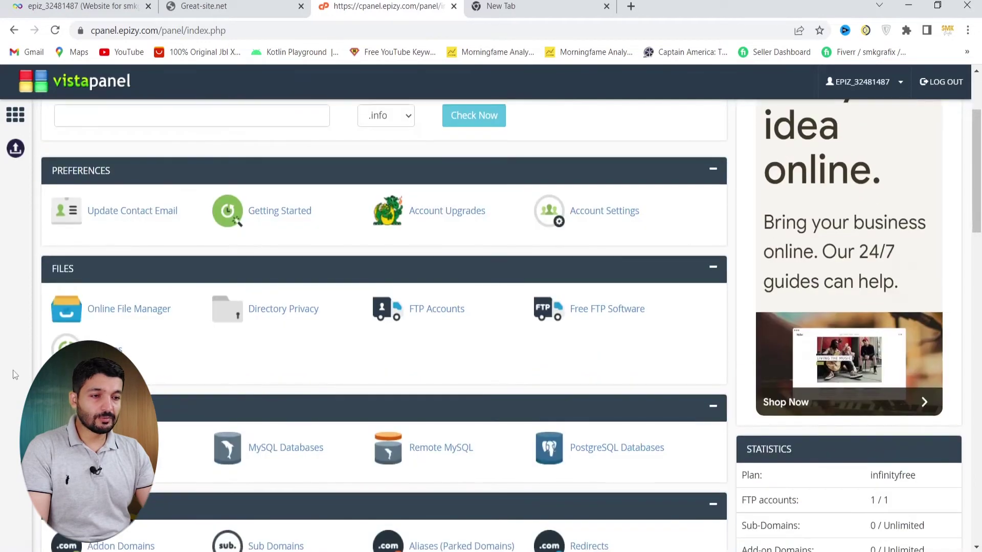
{"action": "scroll", "coordinate": [8, 391], "scroll_direction": "down", "scroll_amount": 10}
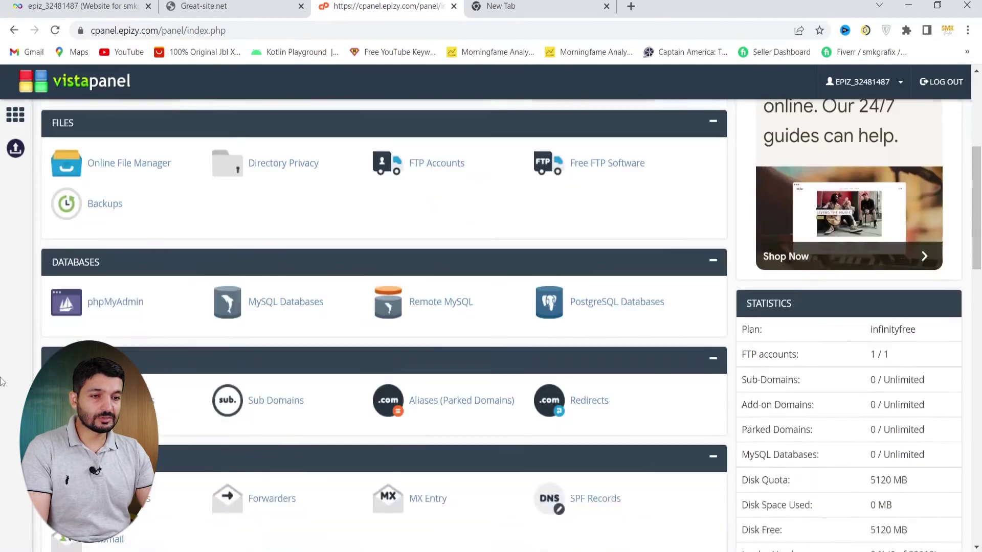
{"action": "scroll", "coordinate": [1, 381], "scroll_direction": "down", "scroll_amount": 4}
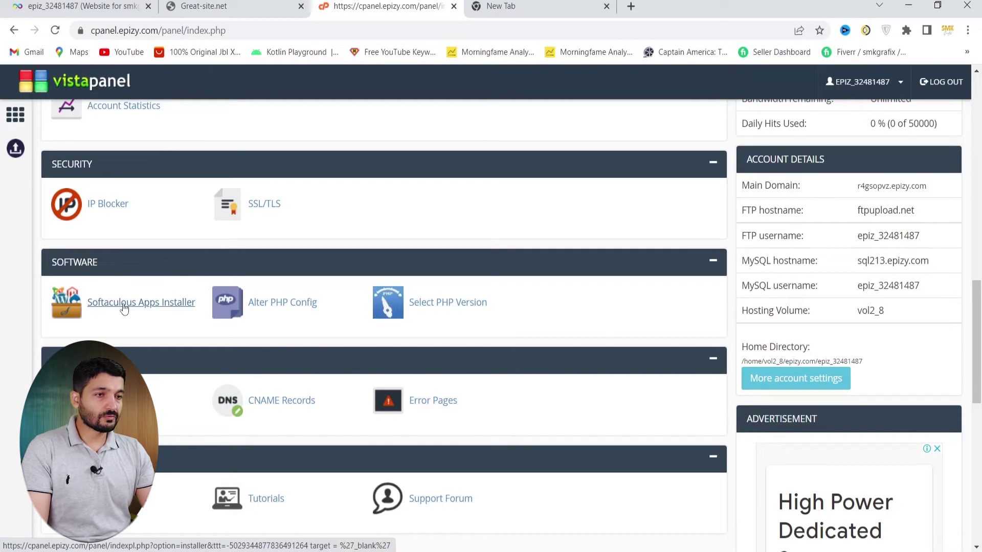
{"action": "left_click", "coordinate": [123, 305]}
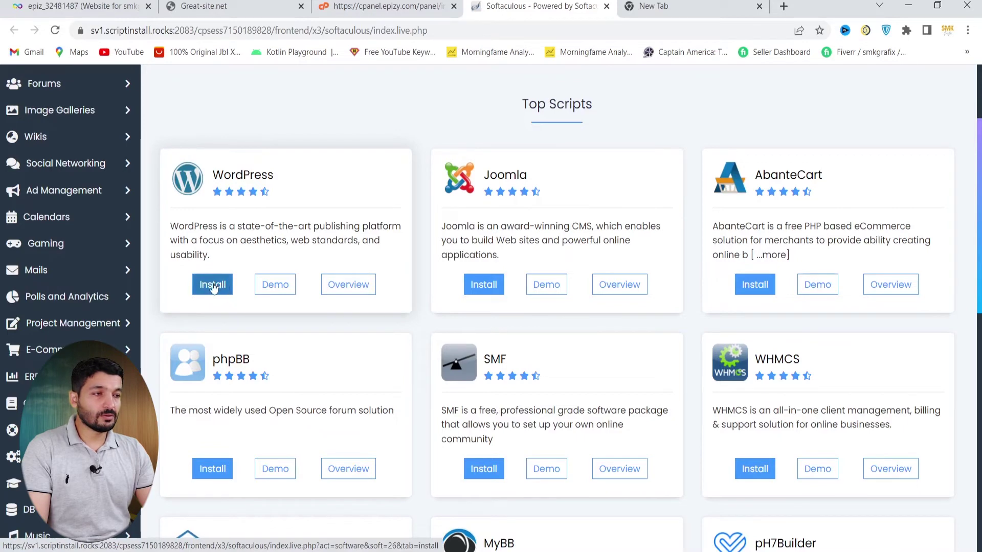
Start a WordPress 6.0 install for smkgrafix.great-site.net from Softaculous Top Scripts
{"action": "left_click", "coordinate": [213, 286]}
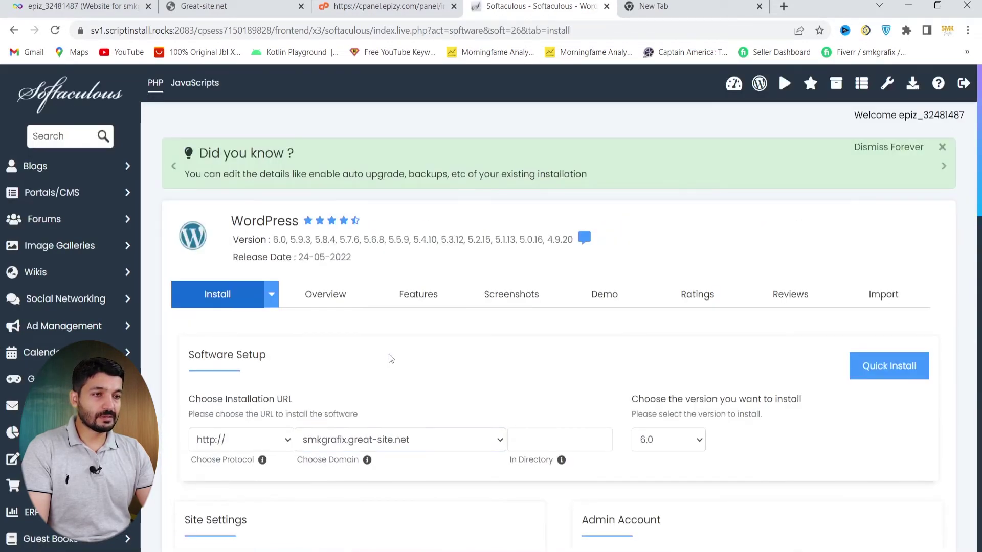
{"action": "scroll", "coordinate": [390, 358], "scroll_direction": "down", "scroll_amount": 2}
{"action": "scroll", "coordinate": [391, 357], "scroll_direction": "down", "scroll_amount": 1}
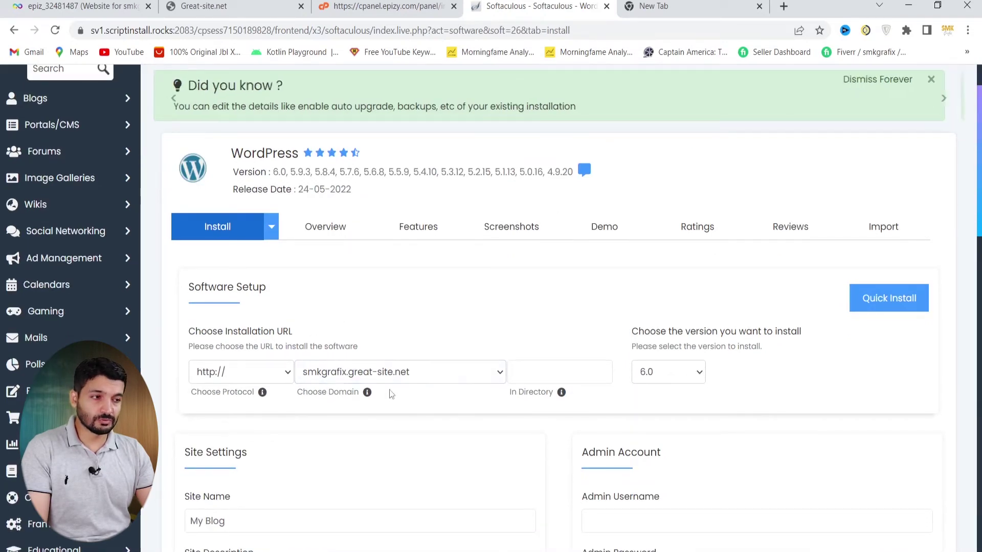
{"action": "scroll", "coordinate": [391, 397], "scroll_direction": "down", "scroll_amount": 3}
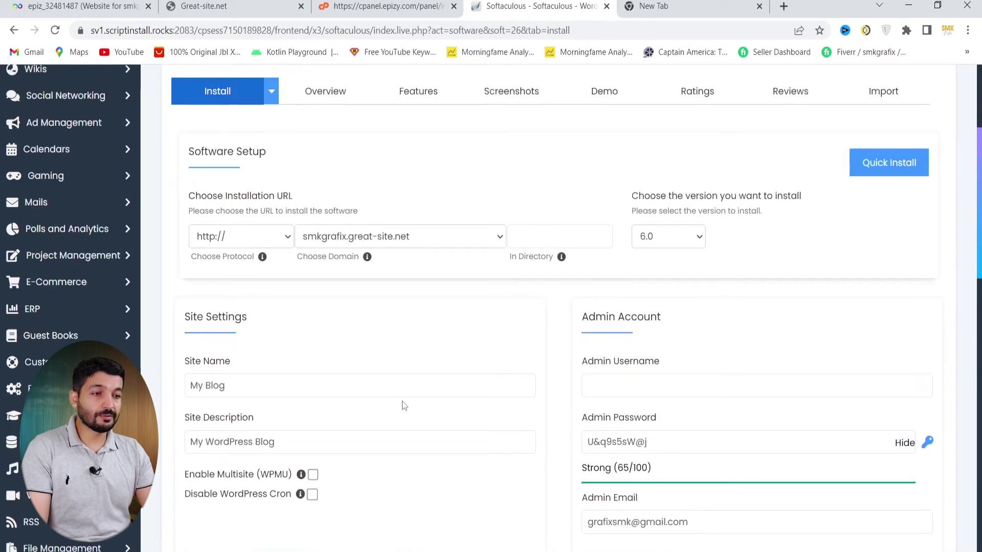
Review the Site Name 'My Blog', Site Description and admin account fields
{"action": "left_click", "coordinate": [403, 397]}
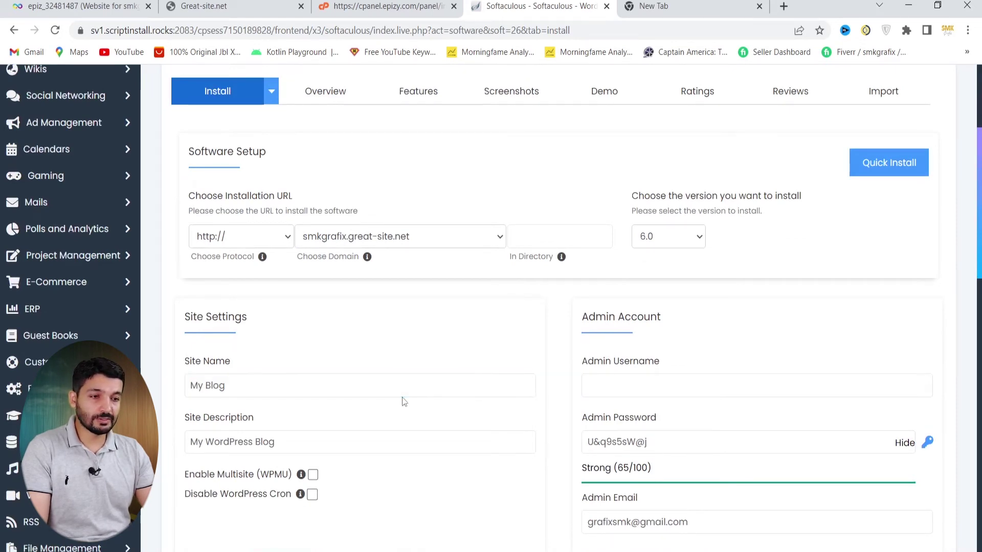
{"action": "scroll", "coordinate": [404, 401], "scroll_direction": "down", "scroll_amount": 2}
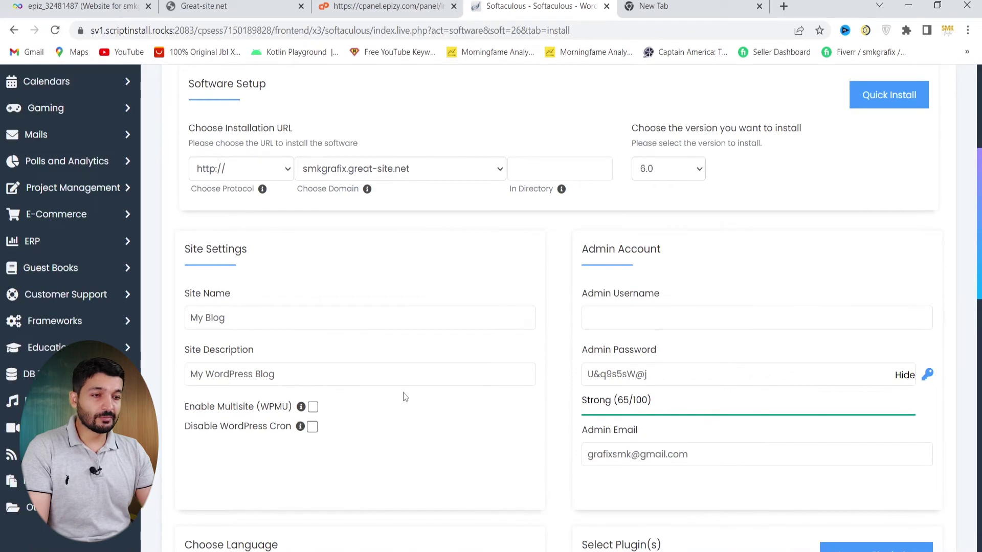
{"action": "scroll", "coordinate": [404, 400], "scroll_direction": "down", "scroll_amount": 1}
{"action": "left_click", "coordinate": [193, 249]}
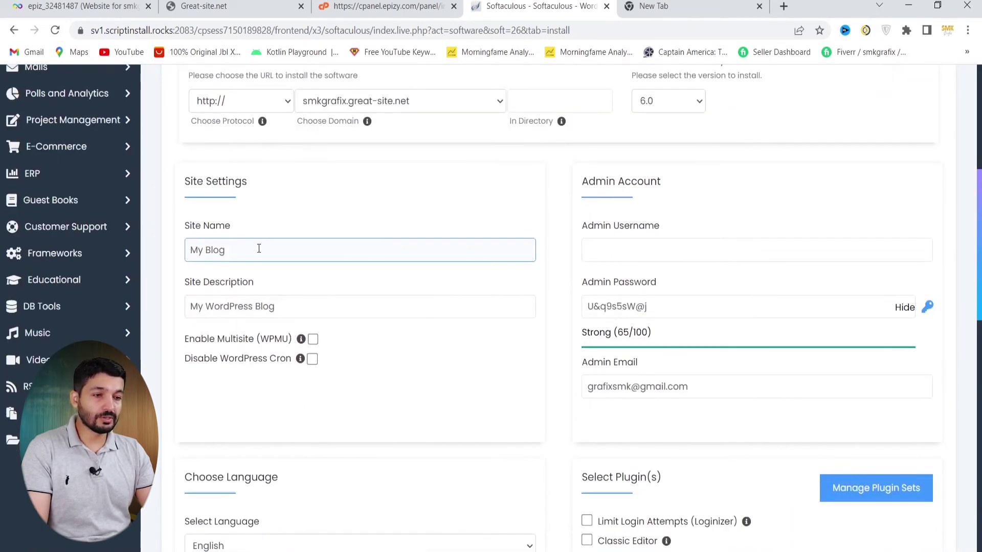
{"action": "left_click", "coordinate": [219, 291]}
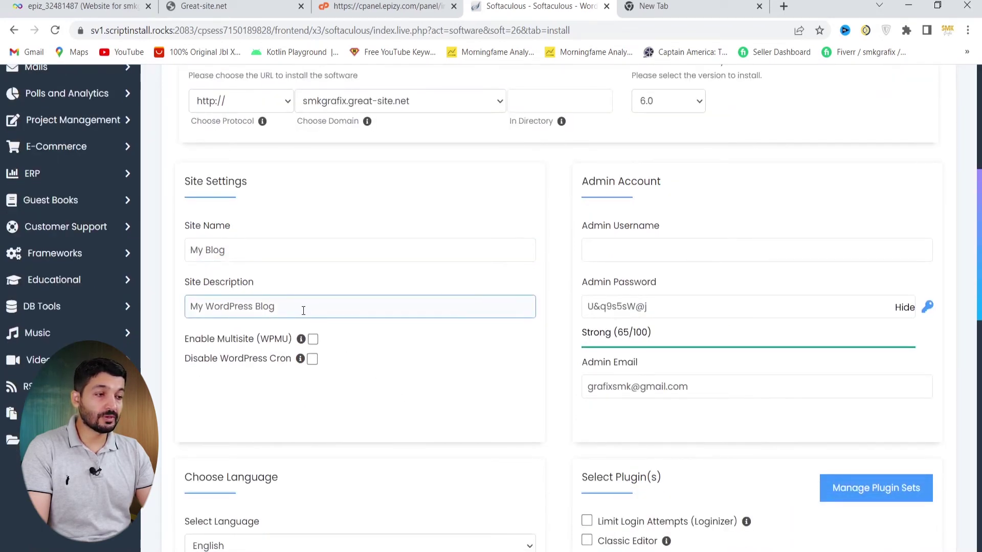
{"action": "left_click", "coordinate": [636, 240]}
{"action": "left_click", "coordinate": [675, 297]}
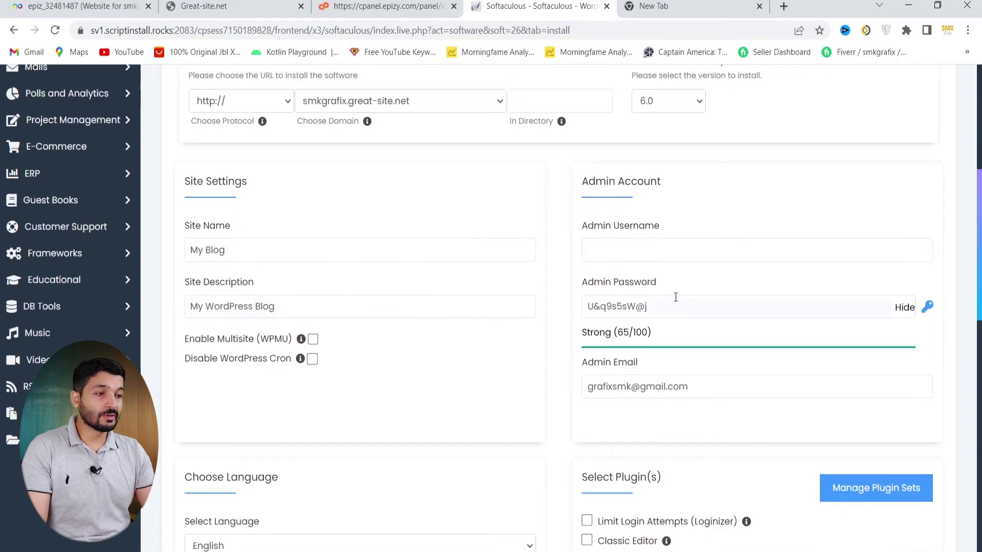
{"action": "left_click", "coordinate": [634, 249]}
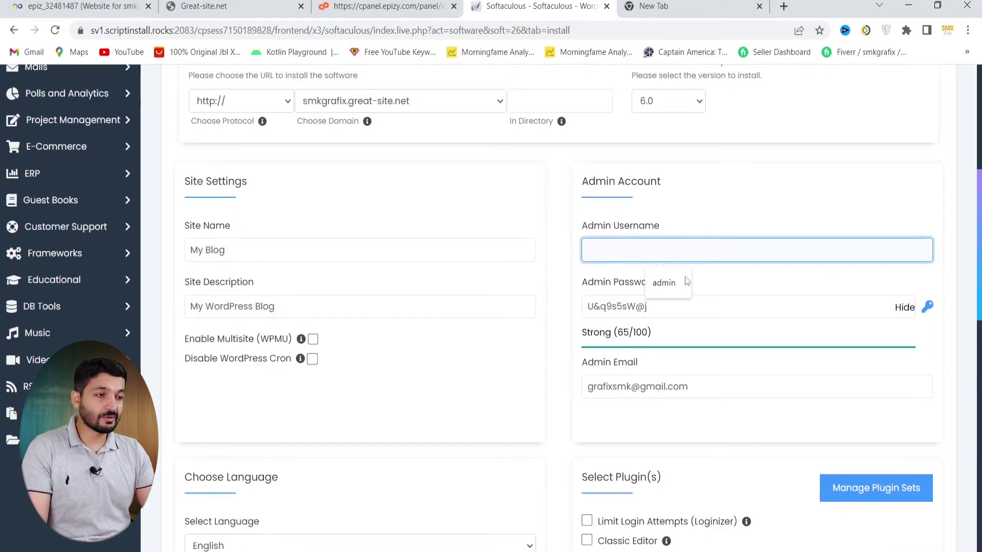
Set the WordPress admin username to 'admin' using the autofill suggestion
{"action": "key", "text": "Down"}
{"action": "key", "text": "Return"}
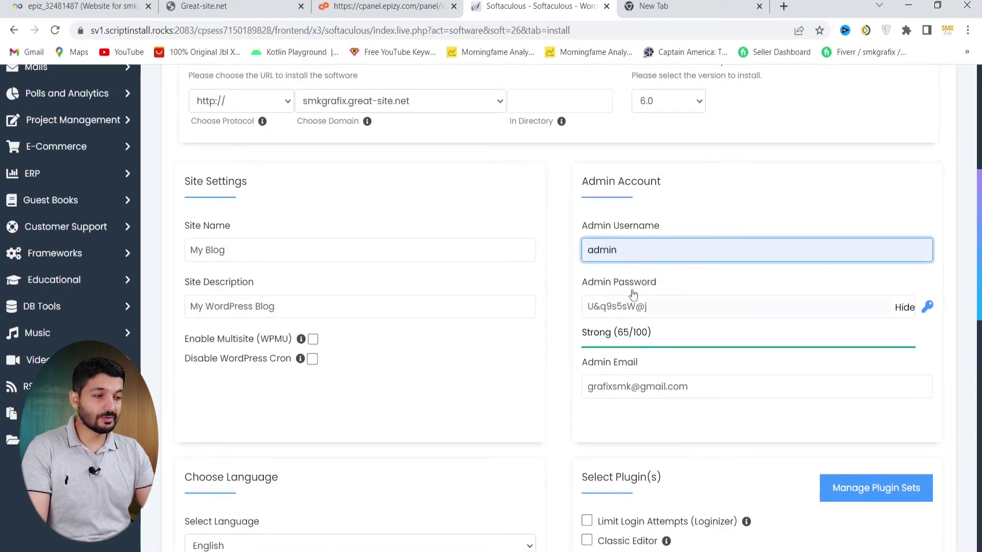
{"action": "left_click", "coordinate": [634, 301]}
Replace the generated admin password with a weak one rated Bad (23/100)
{"action": "triple_click", "coordinate": [612, 303]}
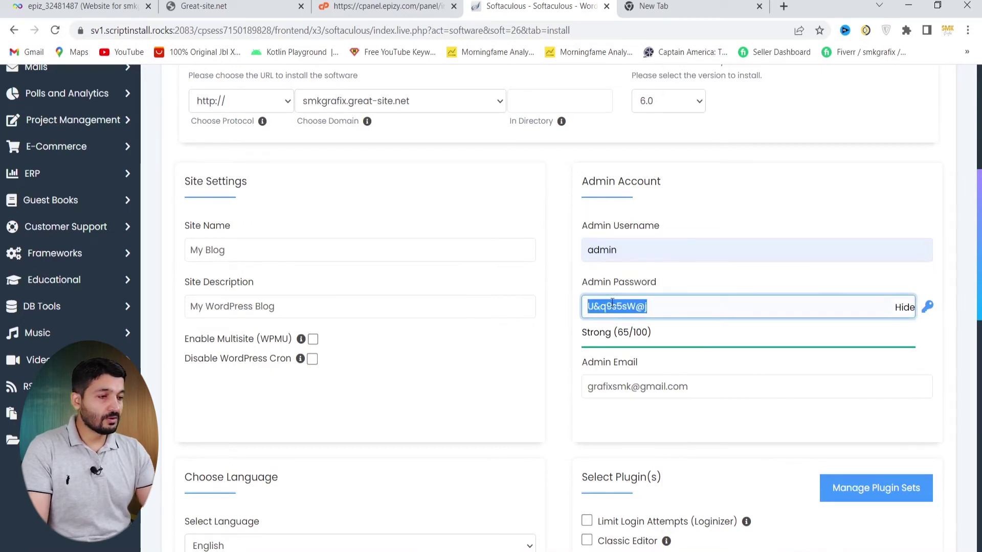
{"action": "type", "text": "admin"}
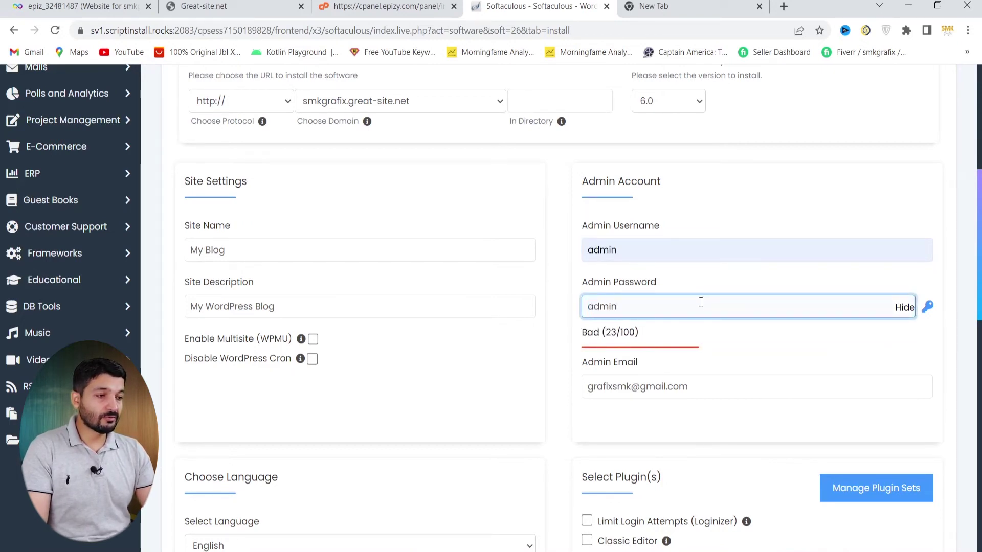
{"action": "scroll", "coordinate": [692, 313], "scroll_direction": "down", "scroll_amount": 1}
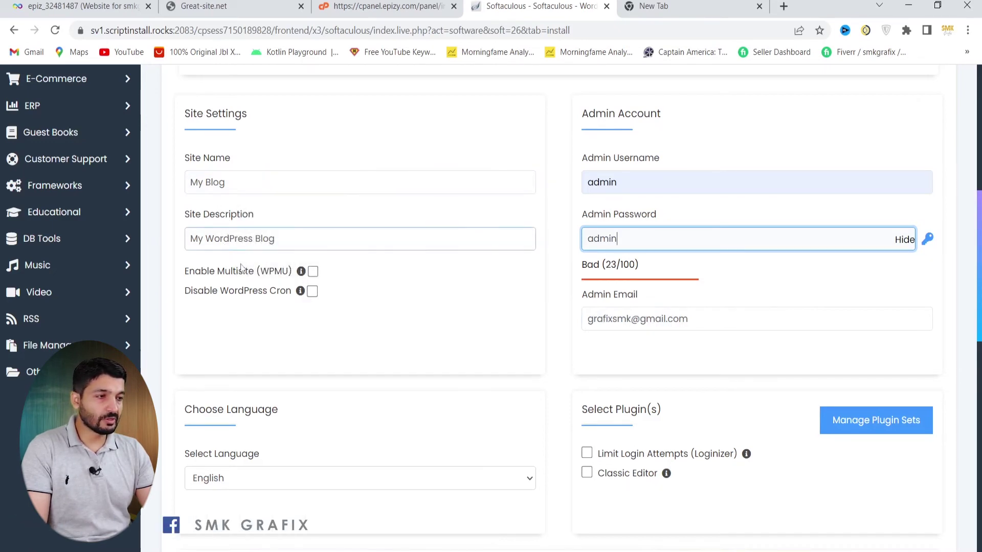
{"action": "scroll", "coordinate": [389, 350], "scroll_direction": "down", "scroll_amount": 3}
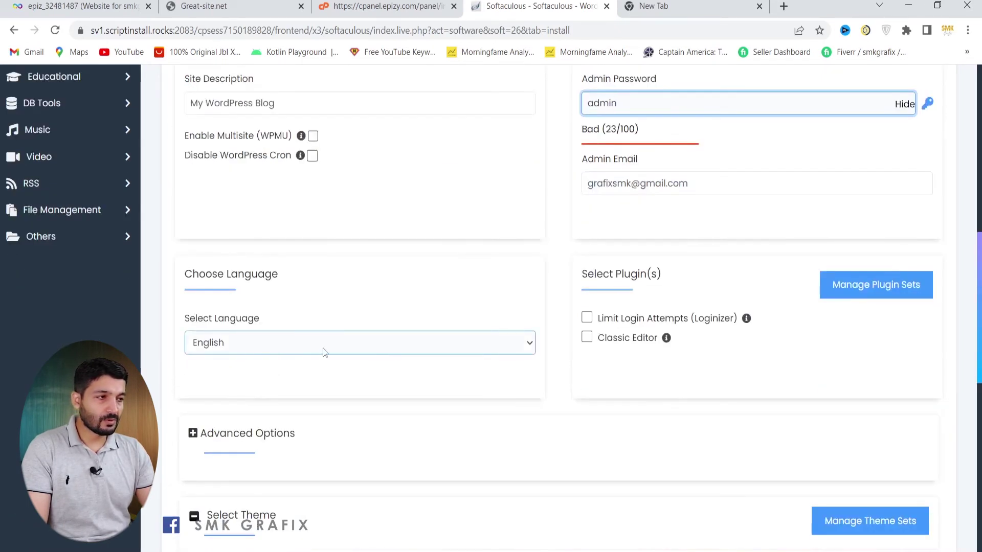
{"action": "scroll", "coordinate": [345, 358], "scroll_direction": "down", "scroll_amount": 4}
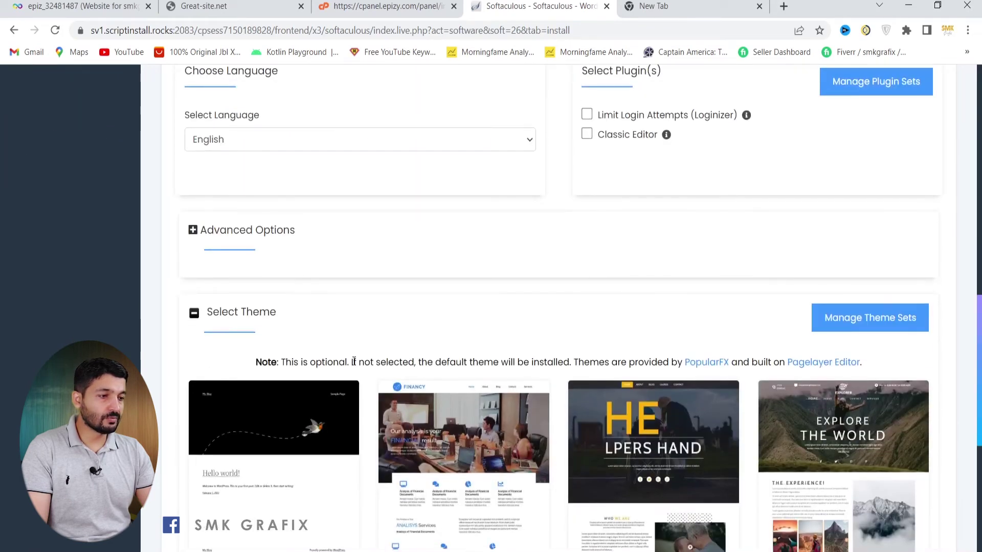
{"action": "scroll", "coordinate": [354, 362], "scroll_direction": "up", "scroll_amount": 5}
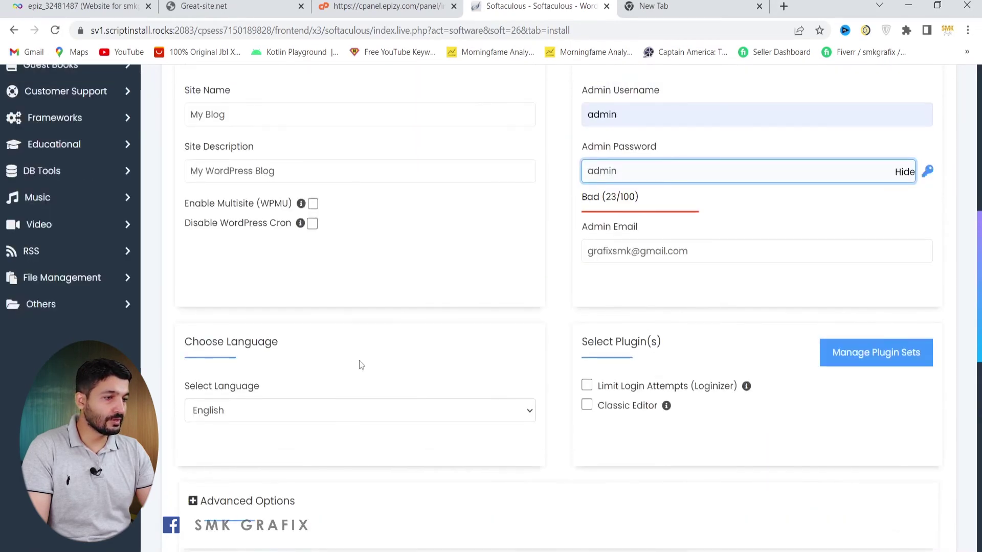
{"action": "scroll", "coordinate": [367, 364], "scroll_direction": "up", "scroll_amount": 3}
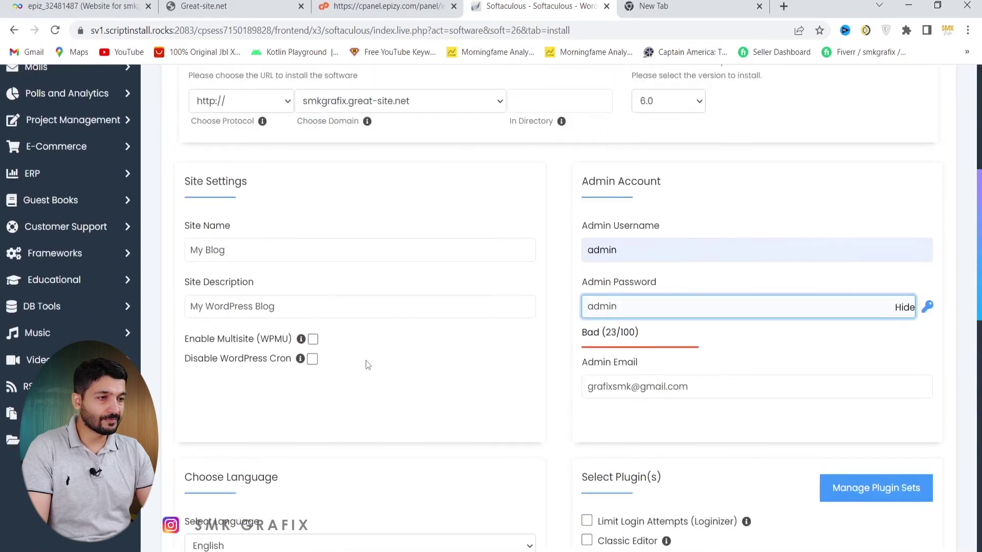
{"action": "scroll", "coordinate": [368, 365], "scroll_direction": "up", "scroll_amount": 1}
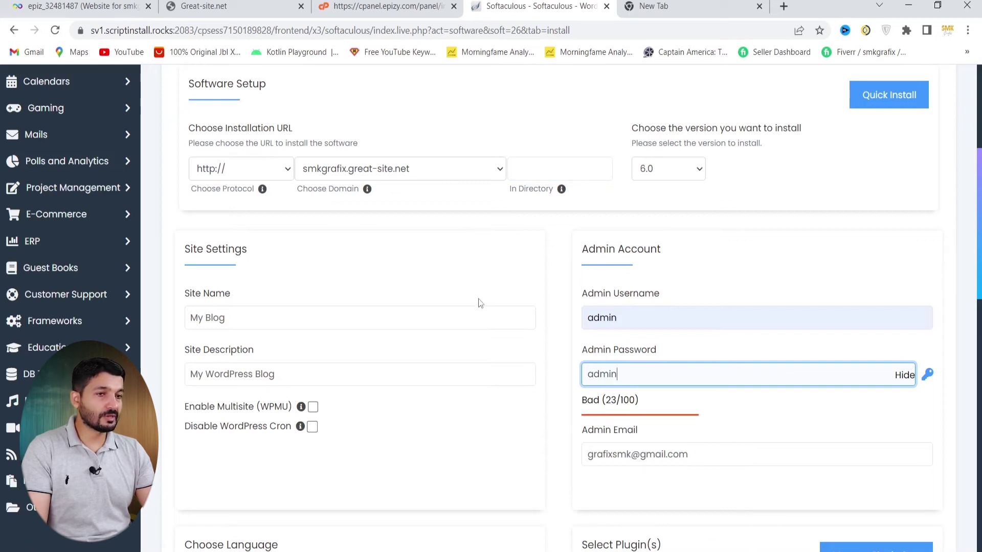
Switch the WordPress form to the shorter Quick Install layout
{"action": "left_click", "coordinate": [875, 97]}
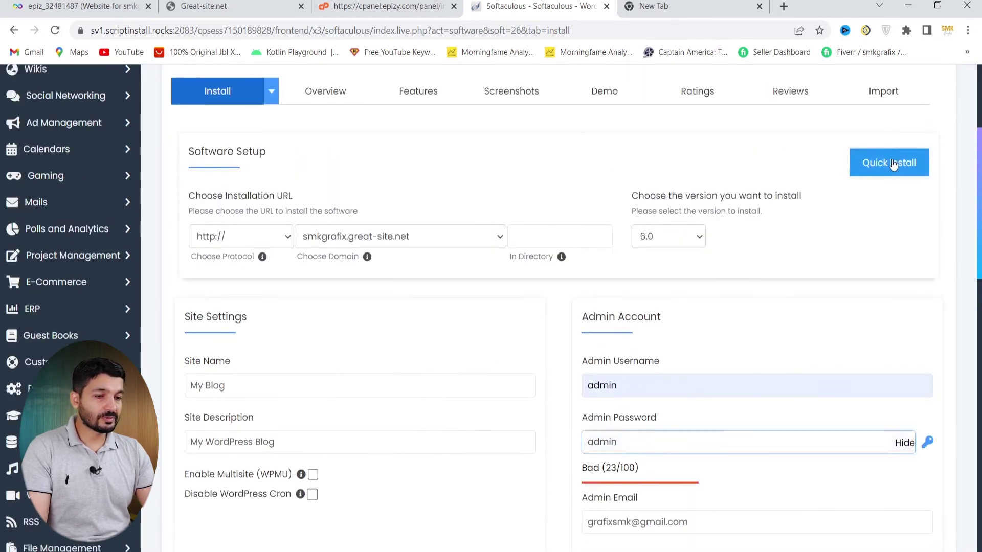
{"action": "scroll", "coordinate": [550, 344], "scroll_direction": "down", "scroll_amount": 3}
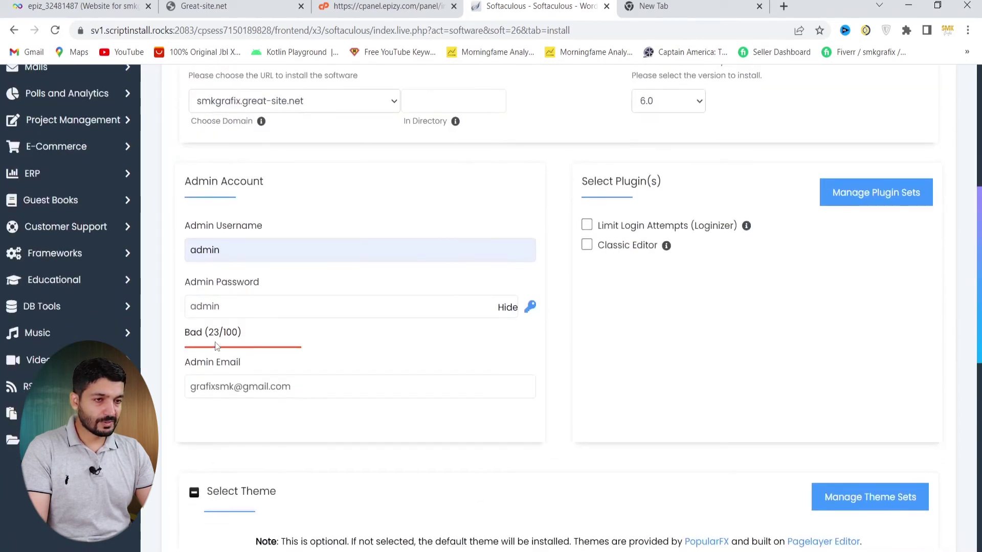
{"action": "scroll", "coordinate": [279, 358], "scroll_direction": "down", "scroll_amount": 3}
{"action": "scroll", "coordinate": [298, 367], "scroll_direction": "up", "scroll_amount": 3}
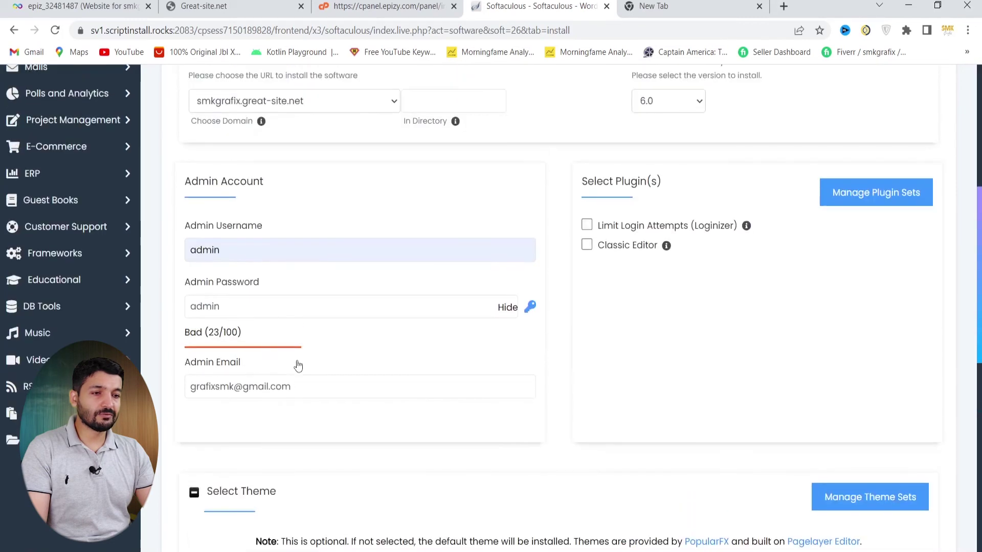
Replace the admin password with a stronger one rated Good (47/100)
{"action": "left_click", "coordinate": [240, 313]}
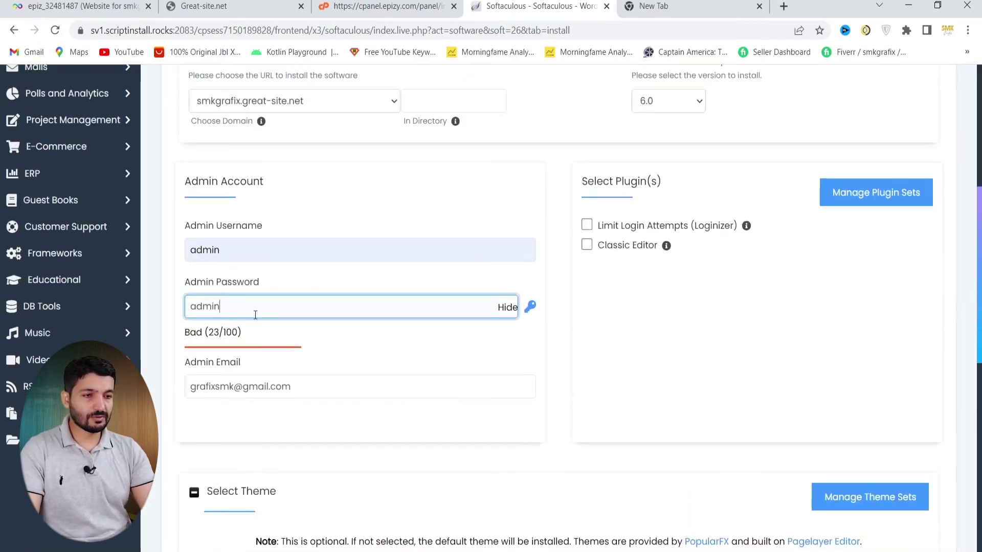
{"action": "left_click_drag", "start_coordinate": [255, 312], "coordinate": [142, 310]}
{"action": "type", "text": "Admi"}
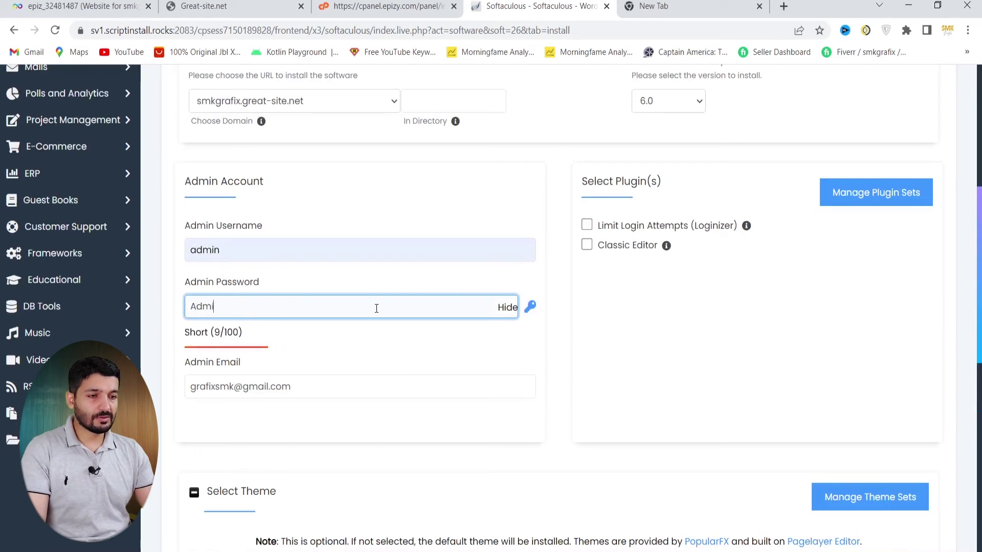
{"action": "type", "text": "n123"}
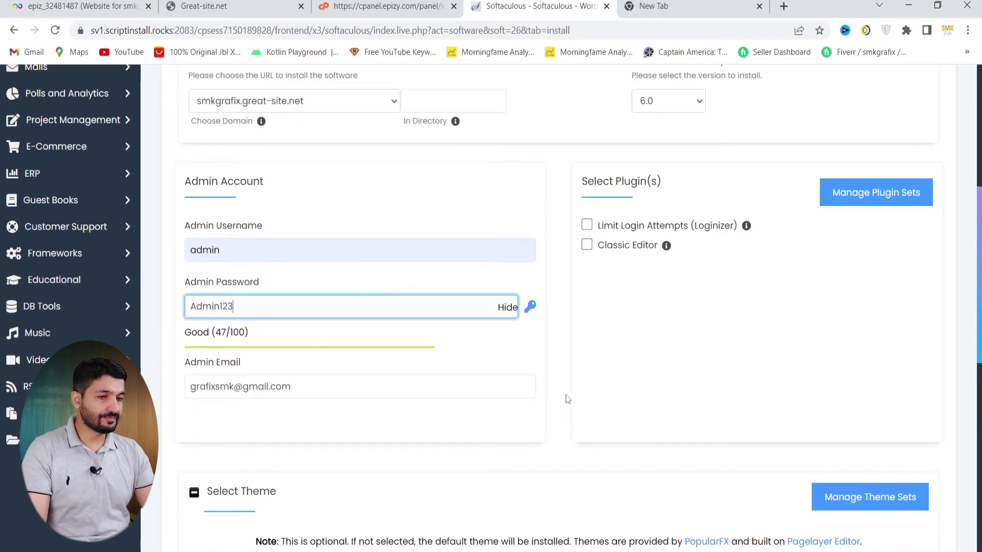
{"action": "scroll", "coordinate": [740, 399], "scroll_direction": "down", "scroll_amount": 3}
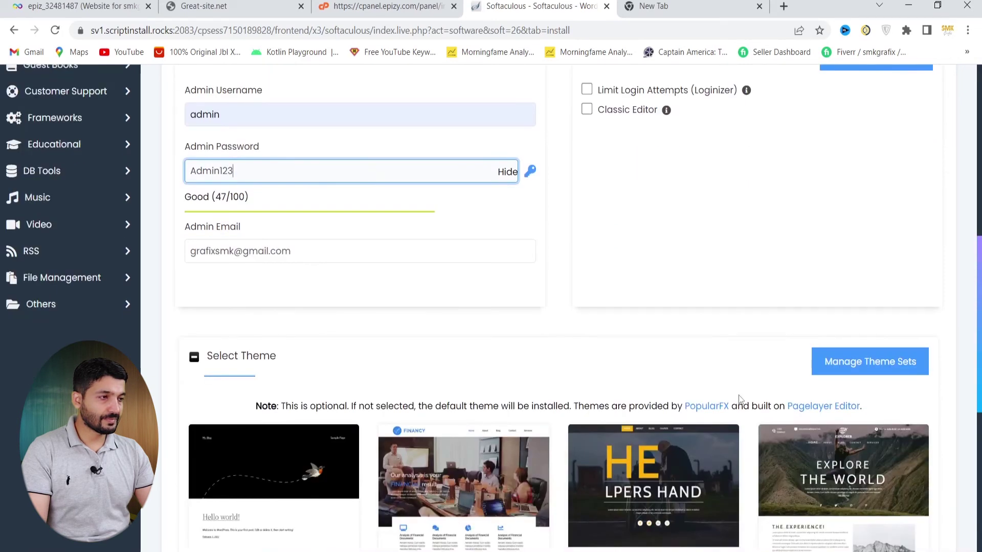
{"action": "scroll", "coordinate": [740, 400], "scroll_direction": "down", "scroll_amount": 6}
{"action": "scroll", "coordinate": [739, 399], "scroll_direction": "up", "scroll_amount": 12}
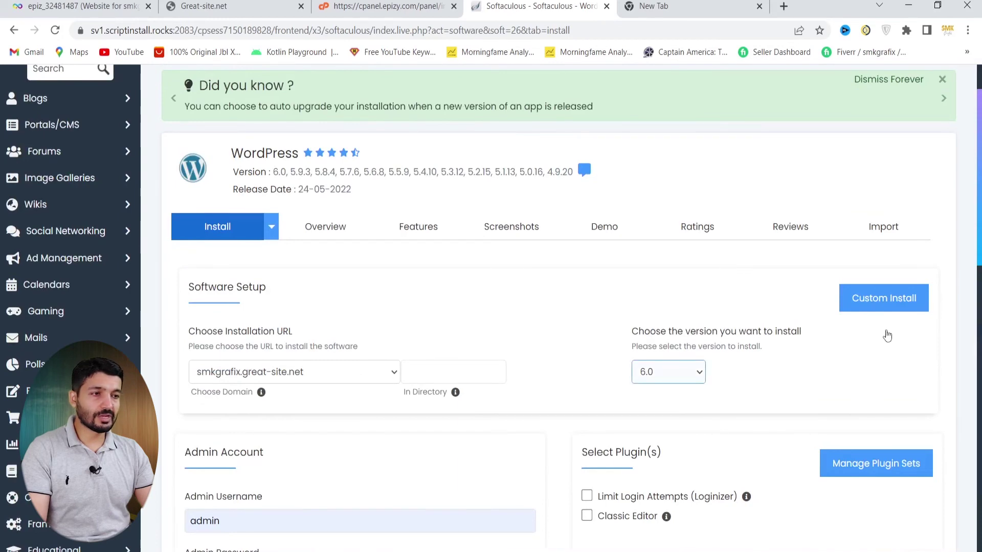
{"action": "scroll", "coordinate": [703, 353], "scroll_direction": "down", "scroll_amount": 10}
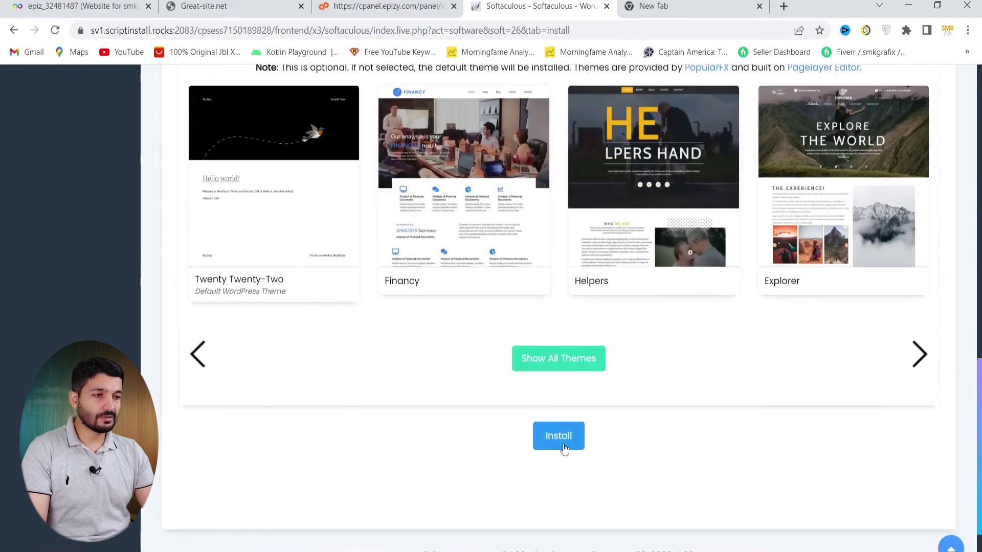
{"action": "left_click", "coordinate": [559, 443]}
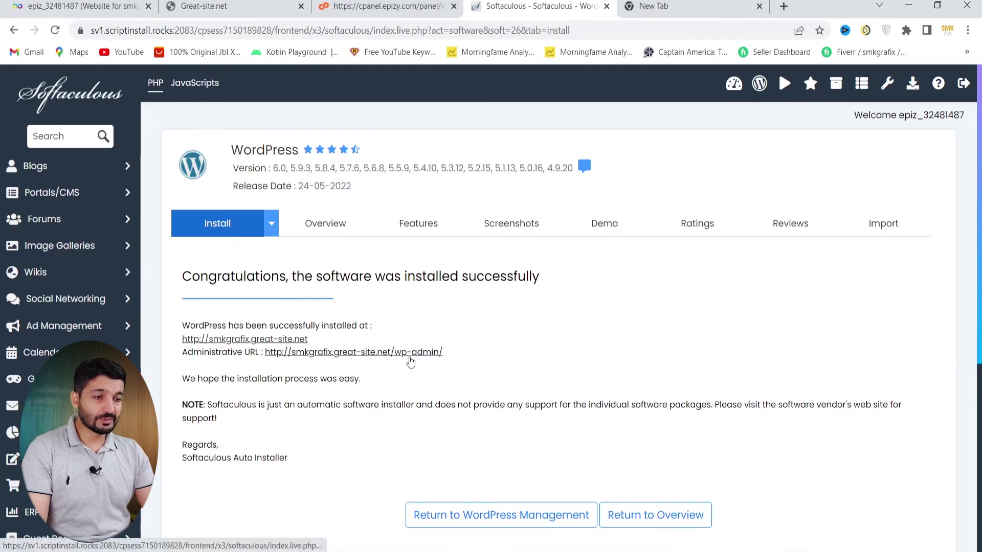
{"action": "left_click", "coordinate": [285, 353], "text": "ctrl"}
{"action": "left_click", "coordinate": [563, 6]}
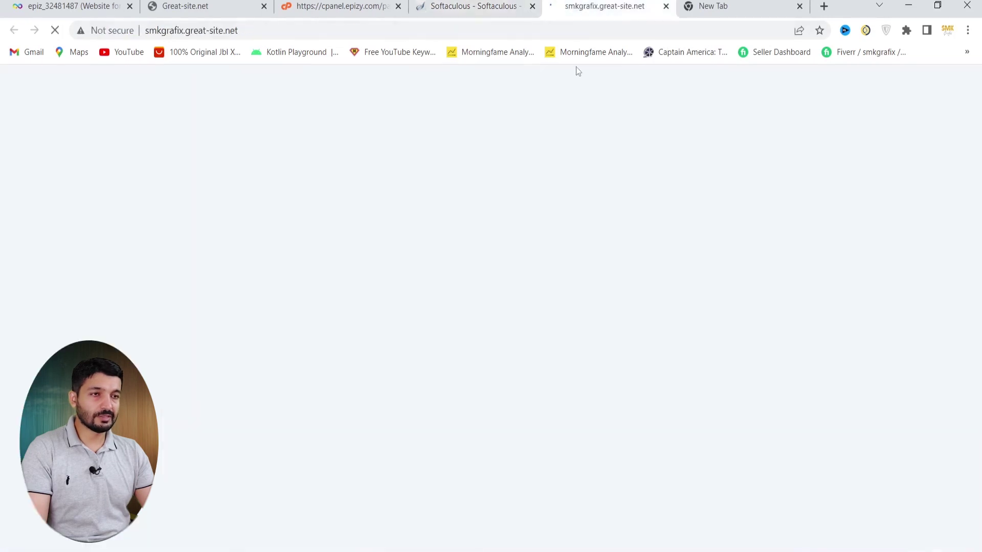